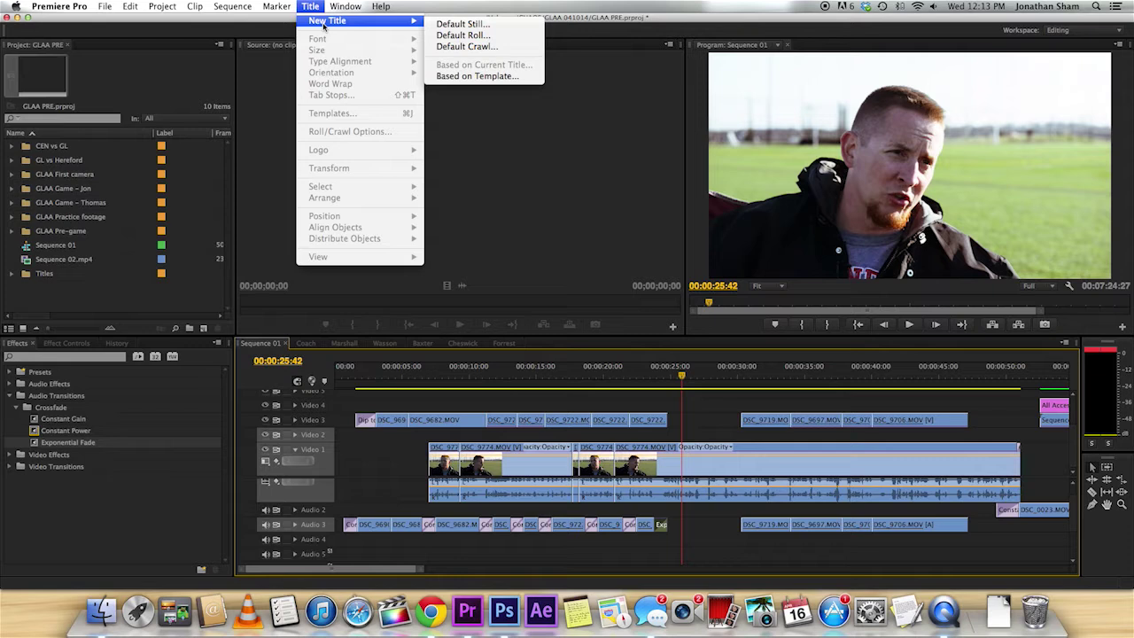
# Create a new default still title named 'Coach'.
pyautogui.click(482, 24)
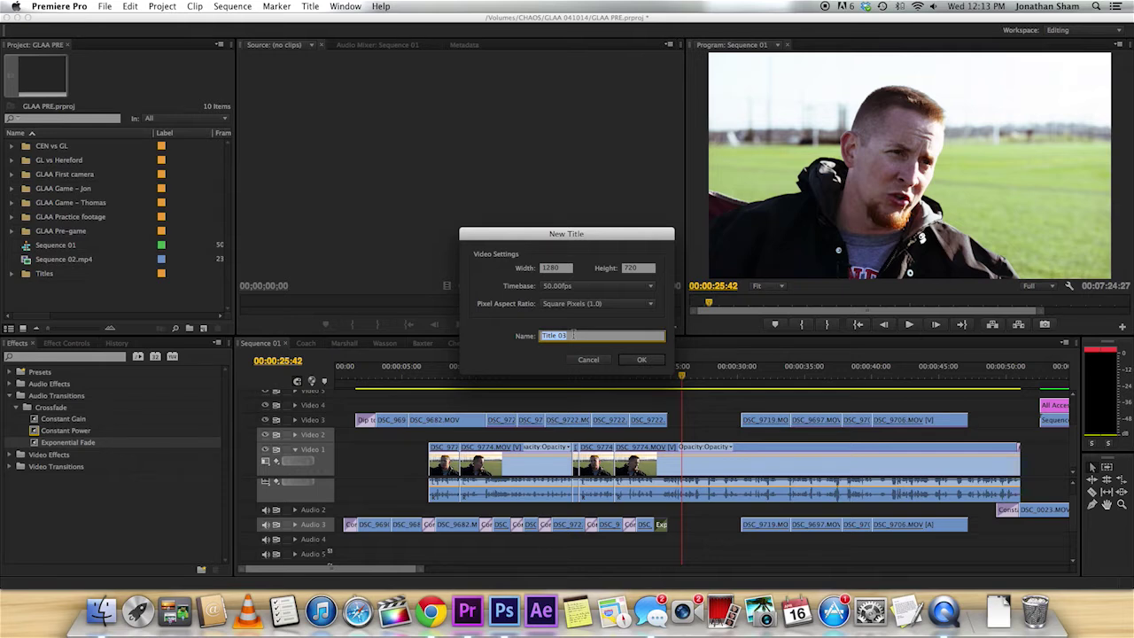
pyautogui.write('Coach')
pyautogui.press('Return')
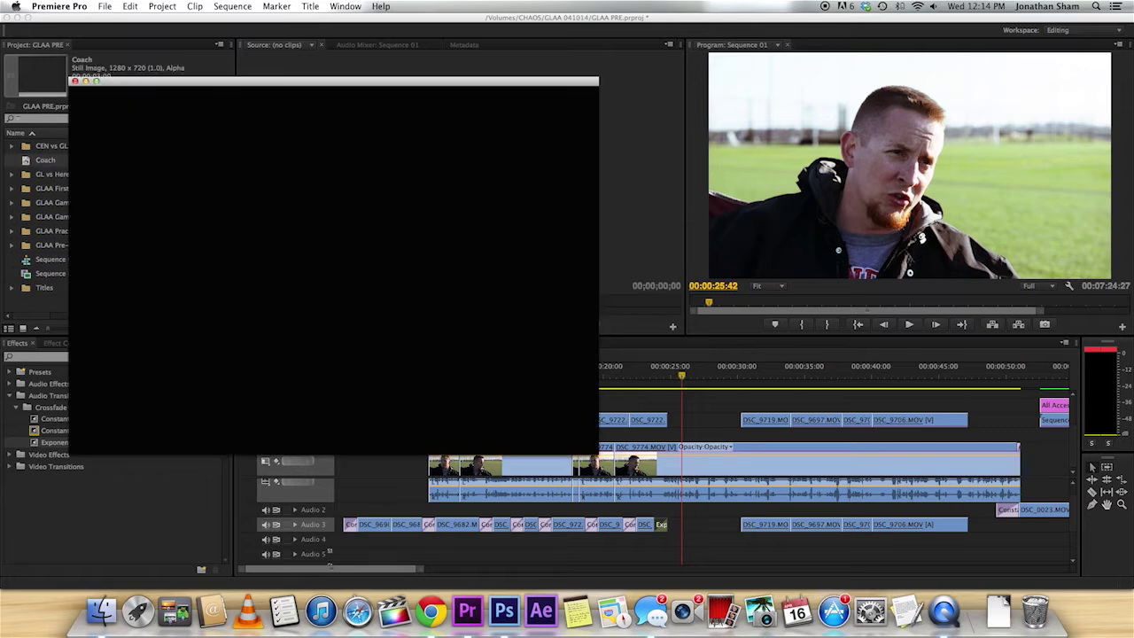
# Move the Title: Coach window right and enlarge its preview and tools column.
pyautogui.moveTo(302, 94); pyautogui.dragTo(488, 102)
pyautogui.moveTo(586, 234); pyautogui.dragTo(651, 246)
pyautogui.moveTo(787, 320); pyautogui.dragTo(811, 318)
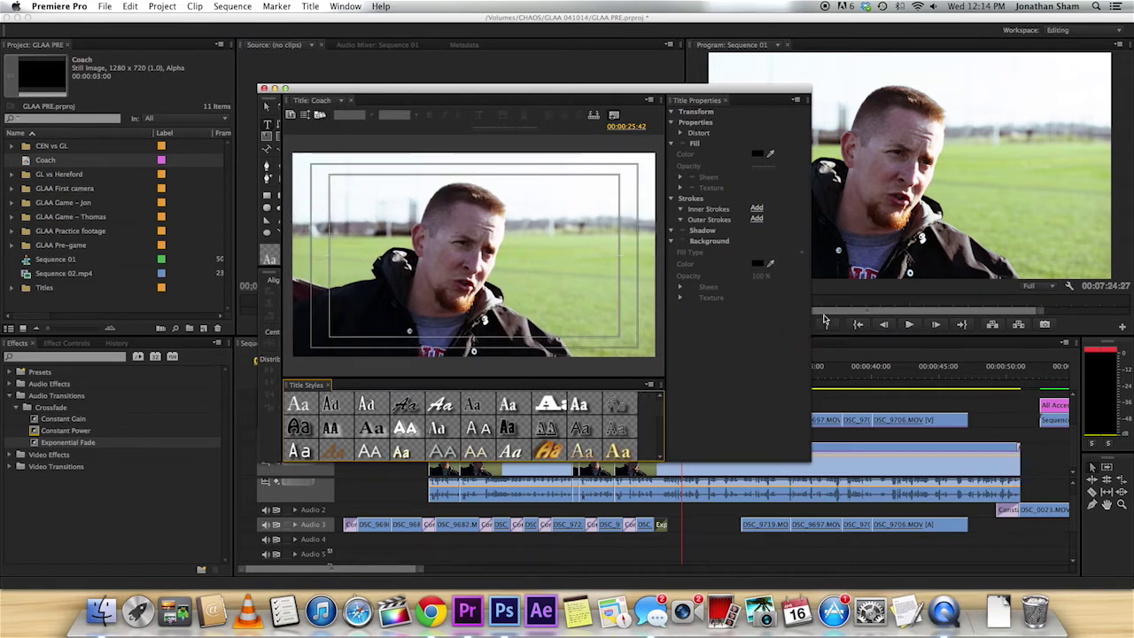
pyautogui.moveTo(281, 166); pyautogui.dragTo(295, 166)
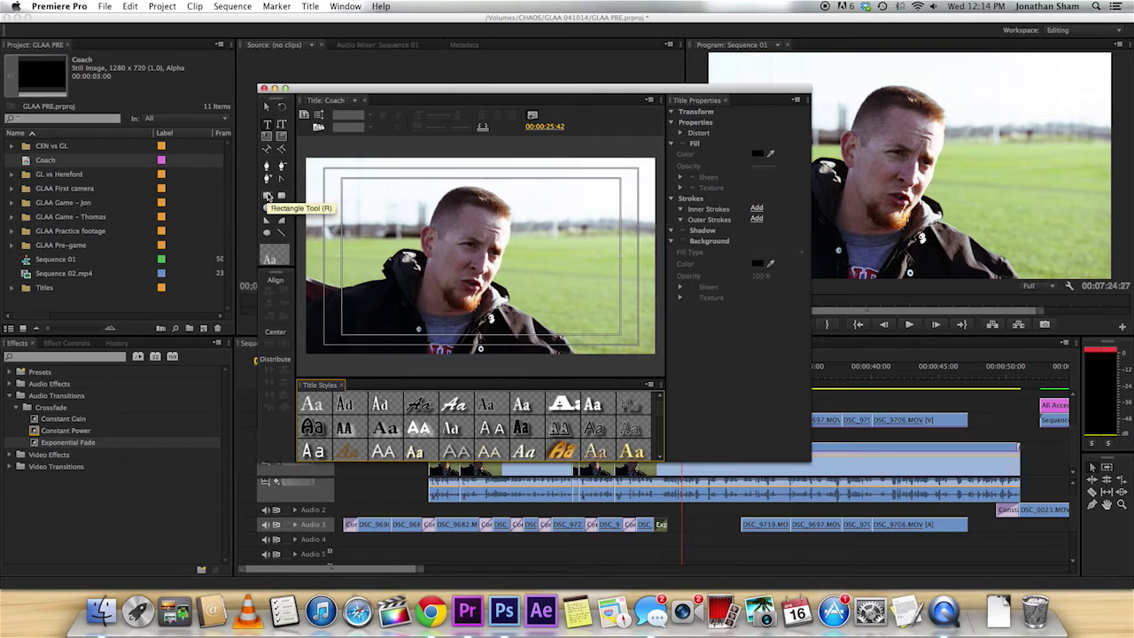
# Draw a wide rectangle bar across the lower part of the title frame.
pyautogui.click(269, 196)
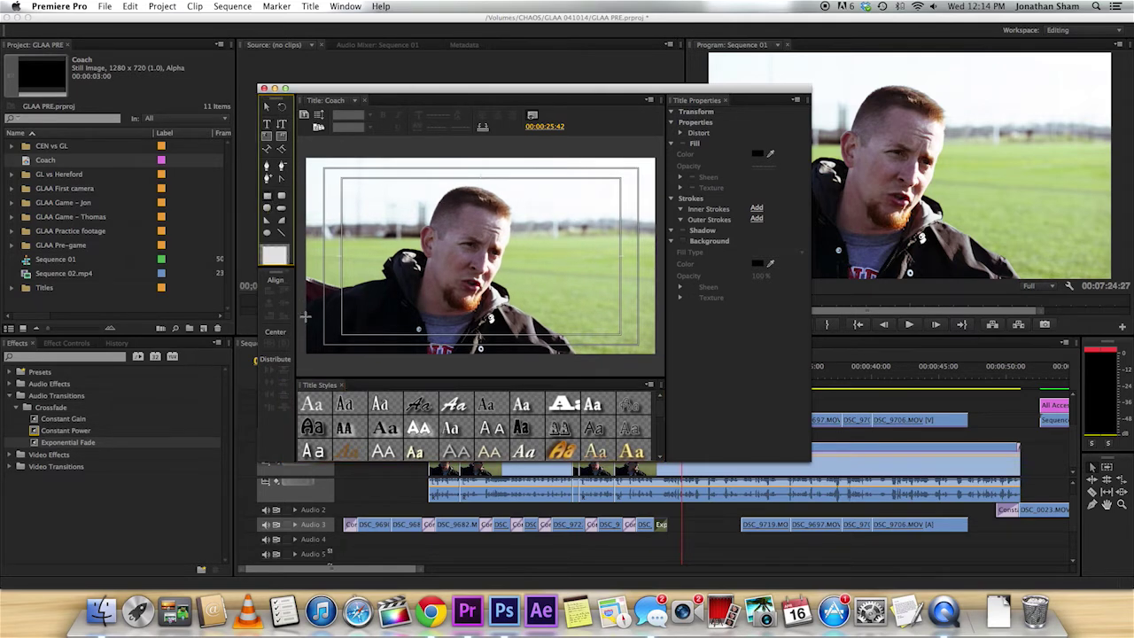
pyautogui.moveTo(302, 311); pyautogui.dragTo(662, 343)
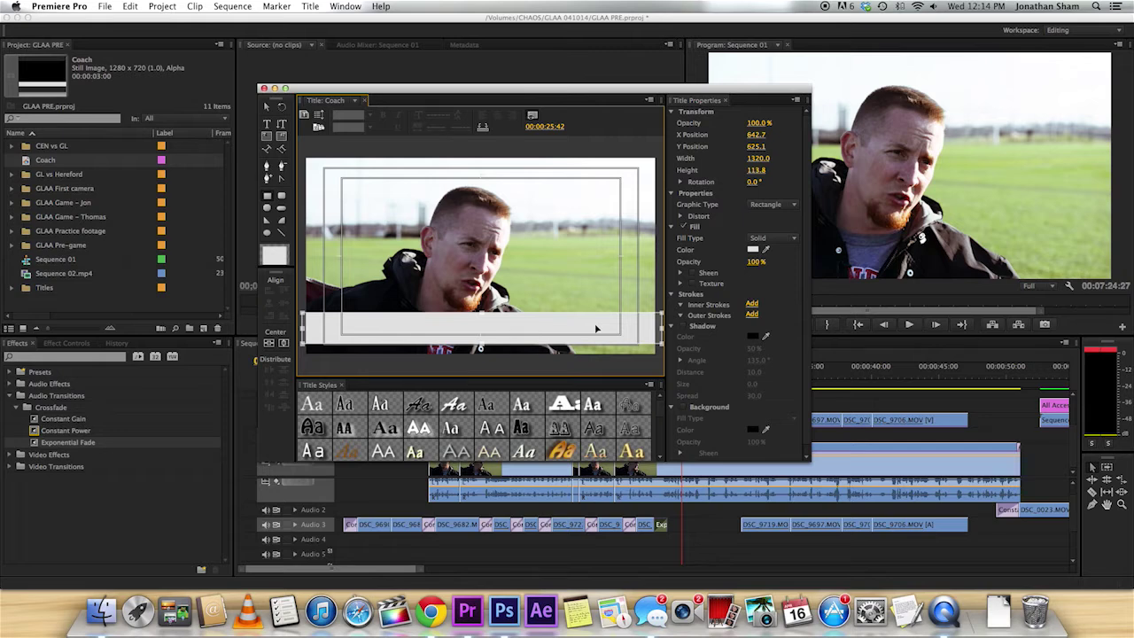
pyautogui.moveTo(596, 328); pyautogui.dragTo(590, 331)
pyautogui.moveTo(479, 316); pyautogui.dragTo(479, 318)
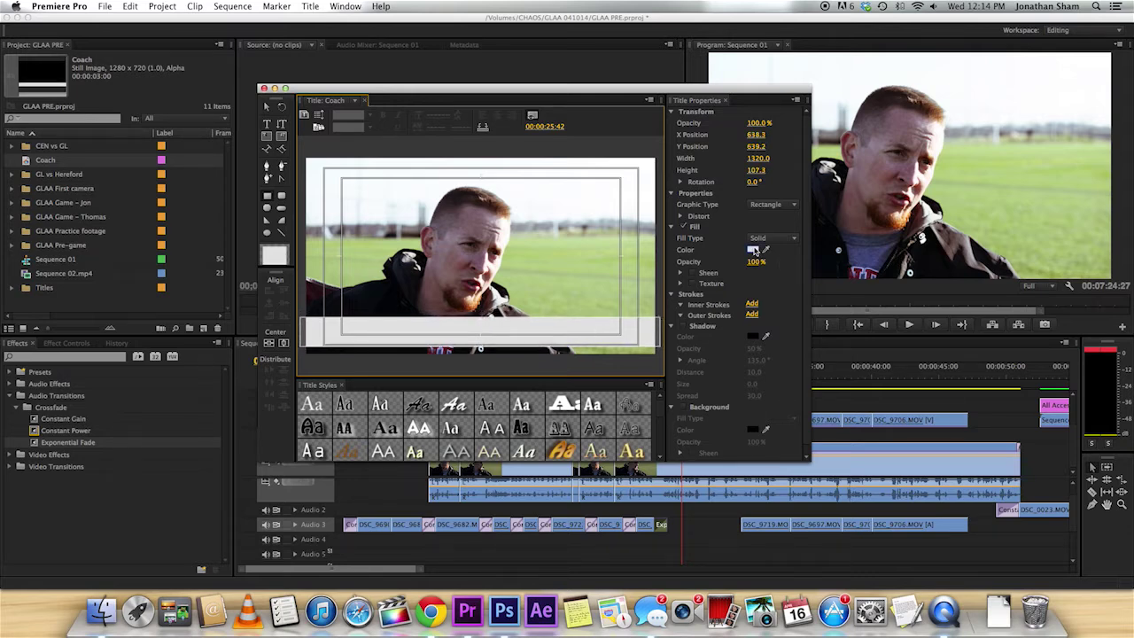
# Fill the bar with black at 40% opacity.
pyautogui.click(752, 251)
pyautogui.moveTo(516, 168); pyautogui.dragTo(370, 118)
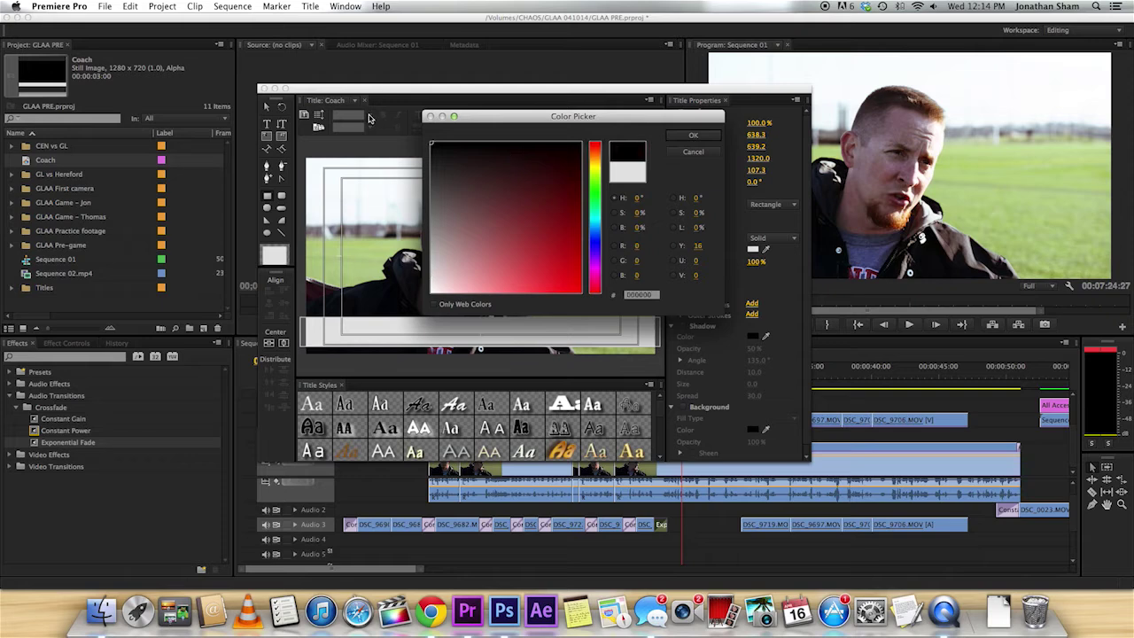
pyautogui.press('Return')
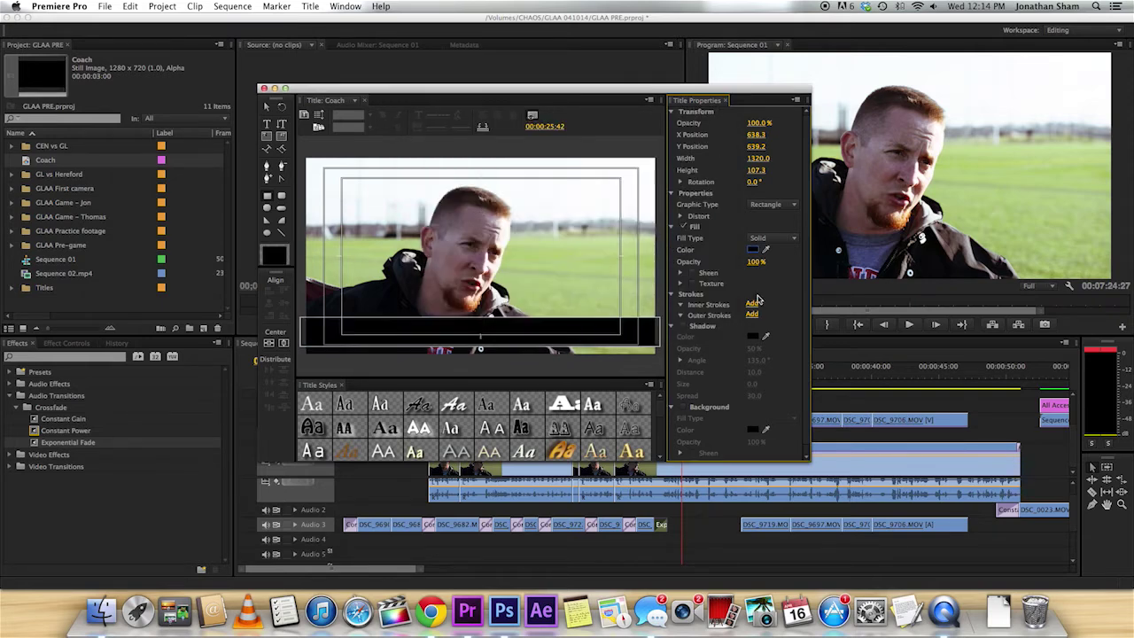
pyautogui.click(753, 261)
pyautogui.write('6')
pyautogui.write('0')
pyautogui.press('Return')
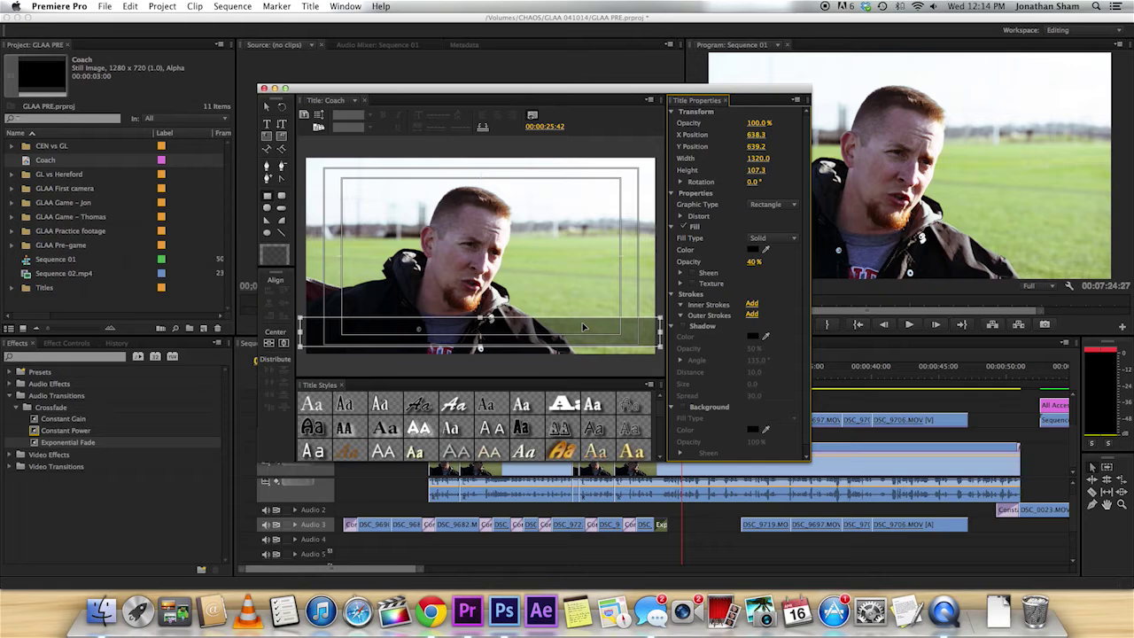
pyautogui.click(592, 326)
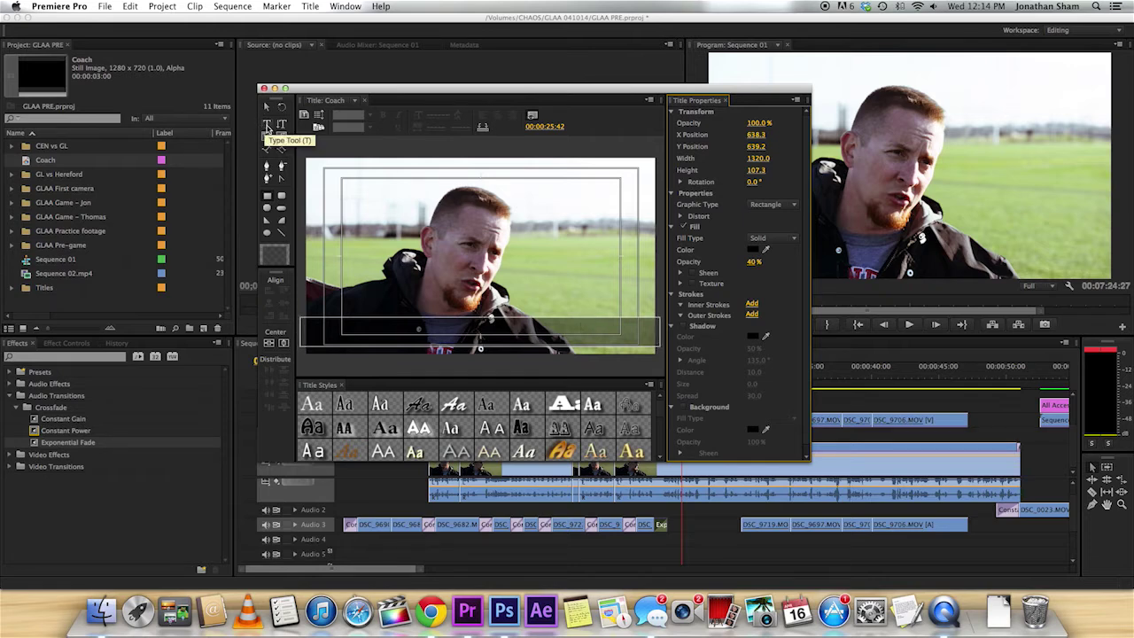
# Start a text box on the bar set to CTBoomer Bold at size 69.
pyautogui.click(266, 126)
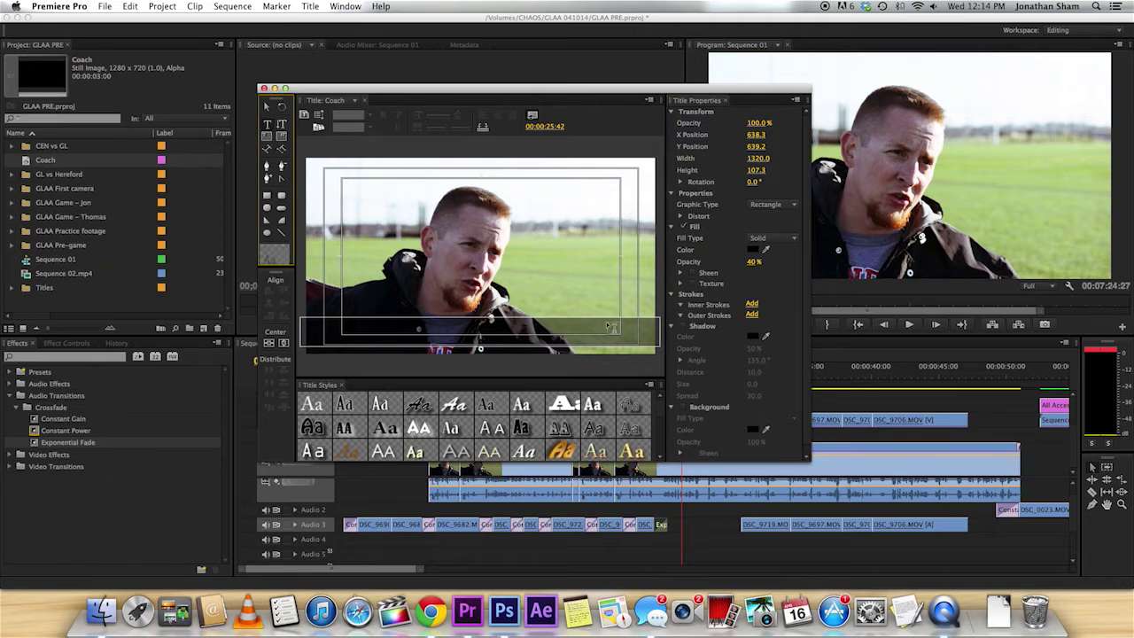
pyautogui.click(529, 334)
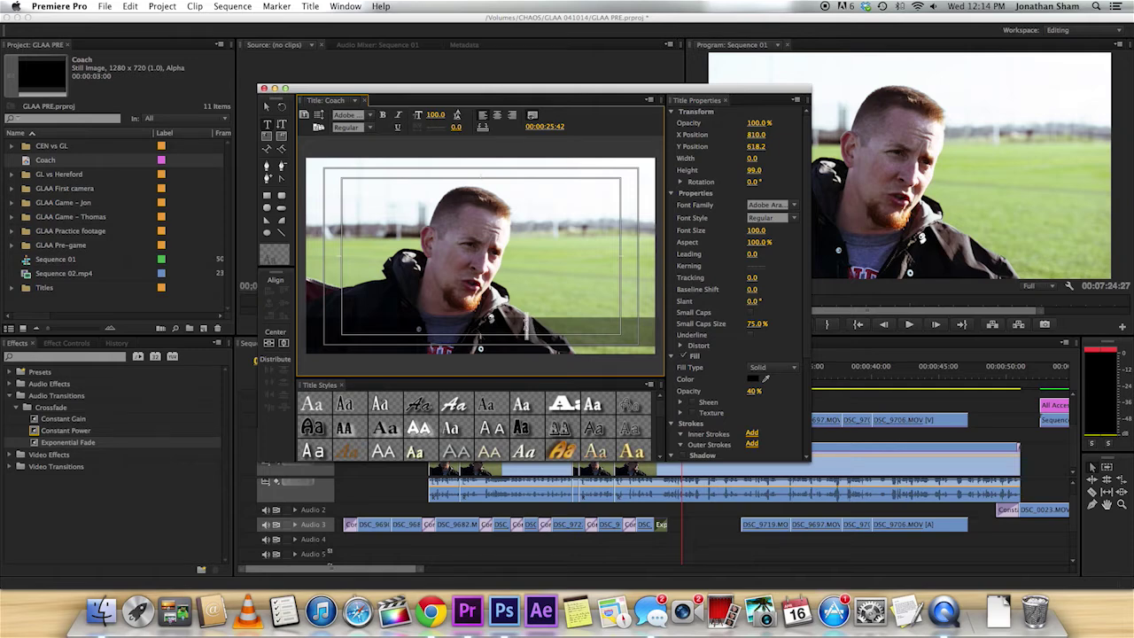
pyautogui.click(780, 202)
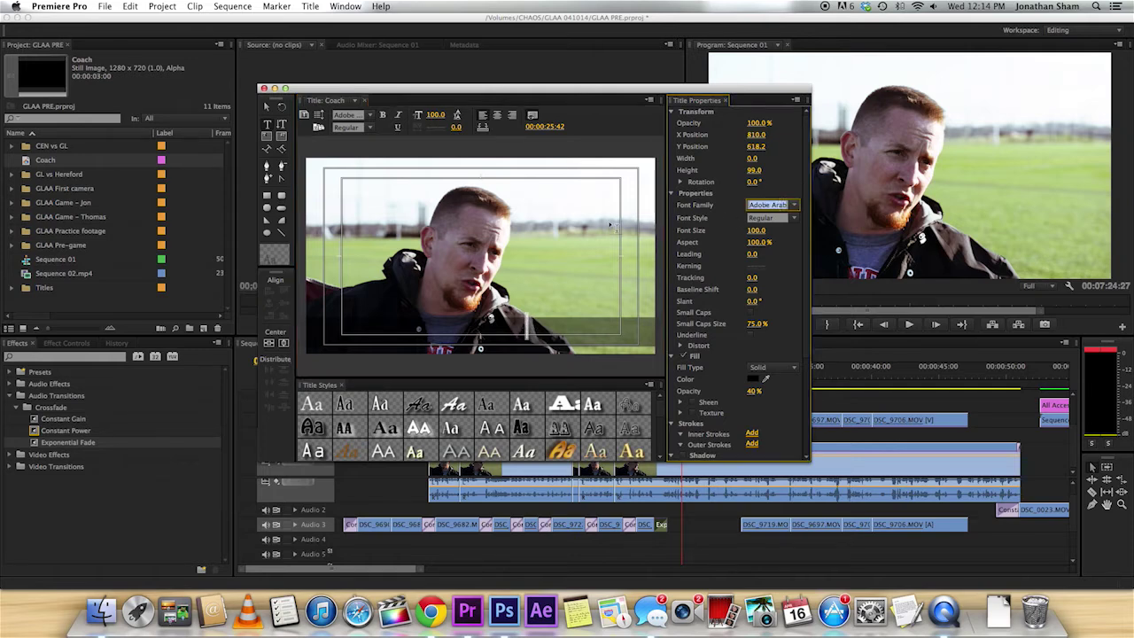
pyautogui.write('CTBoomer')
pyautogui.press('Tab')
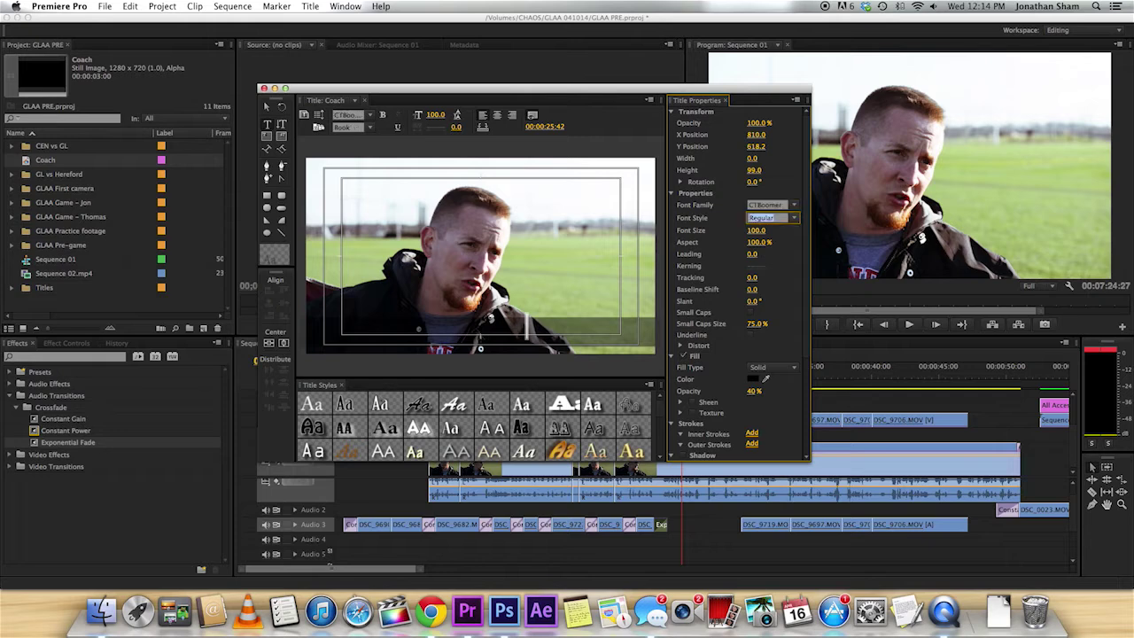
pyautogui.write('Bold')
pyautogui.press('Return')
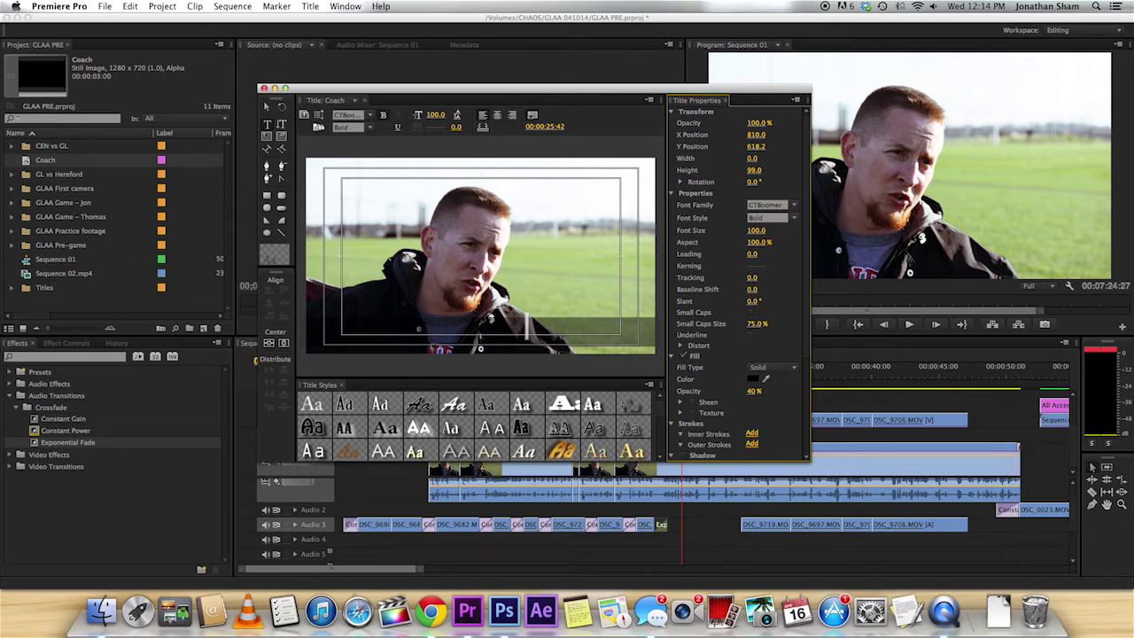
pyautogui.moveTo(754, 231); pyautogui.dragTo(742, 231)
pyautogui.click(524, 319)
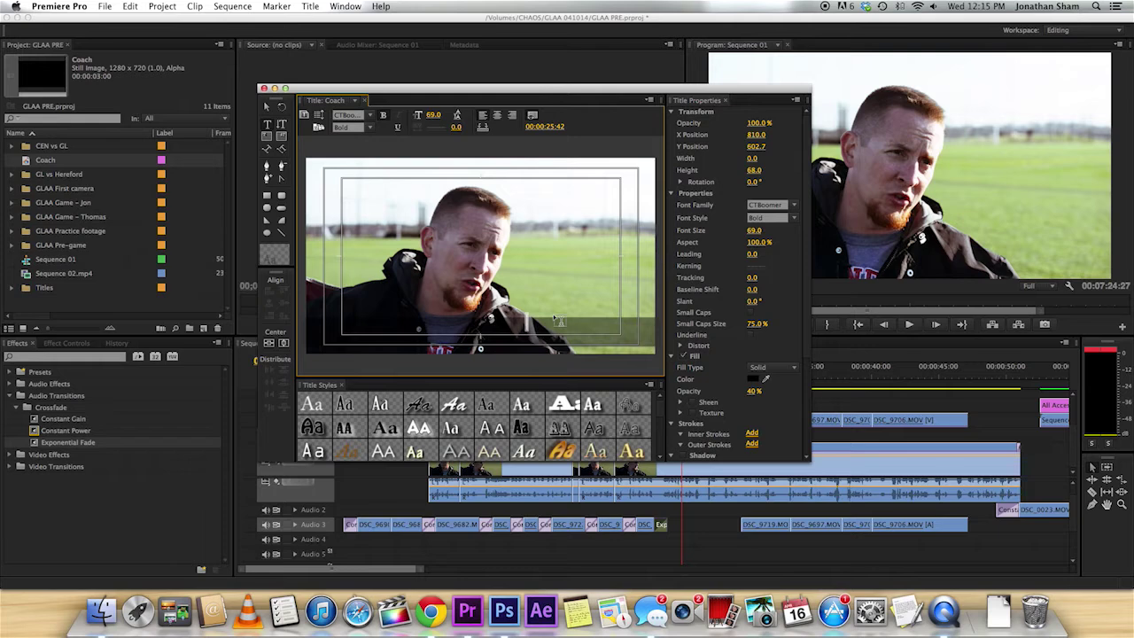
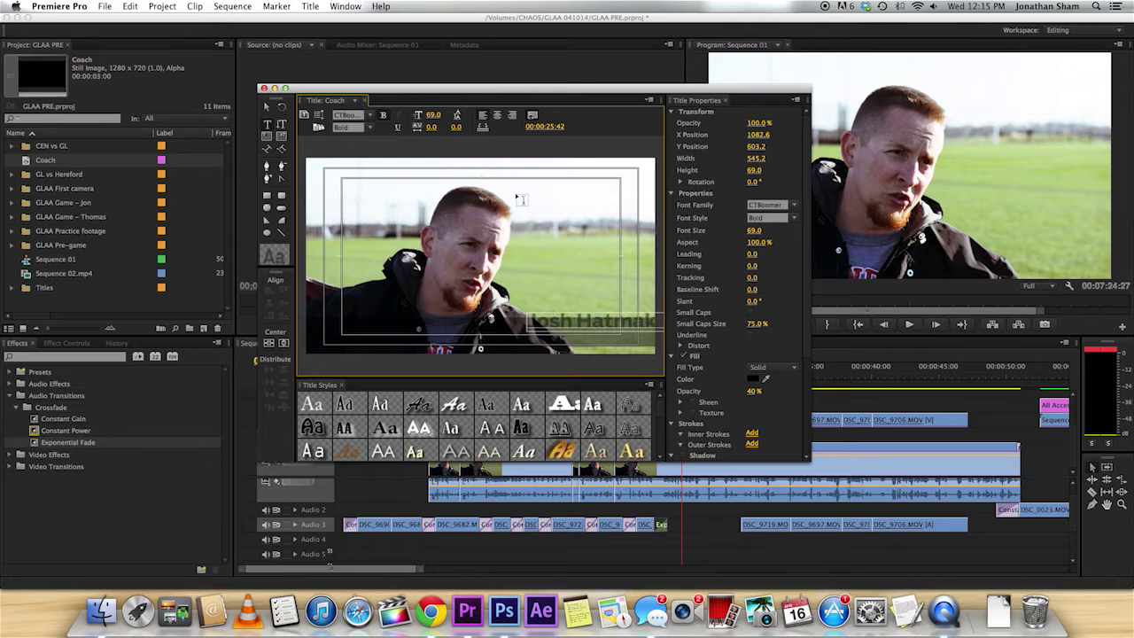
# Type the coach's name and move it onto the dark bar.
pyautogui.click(268, 110)
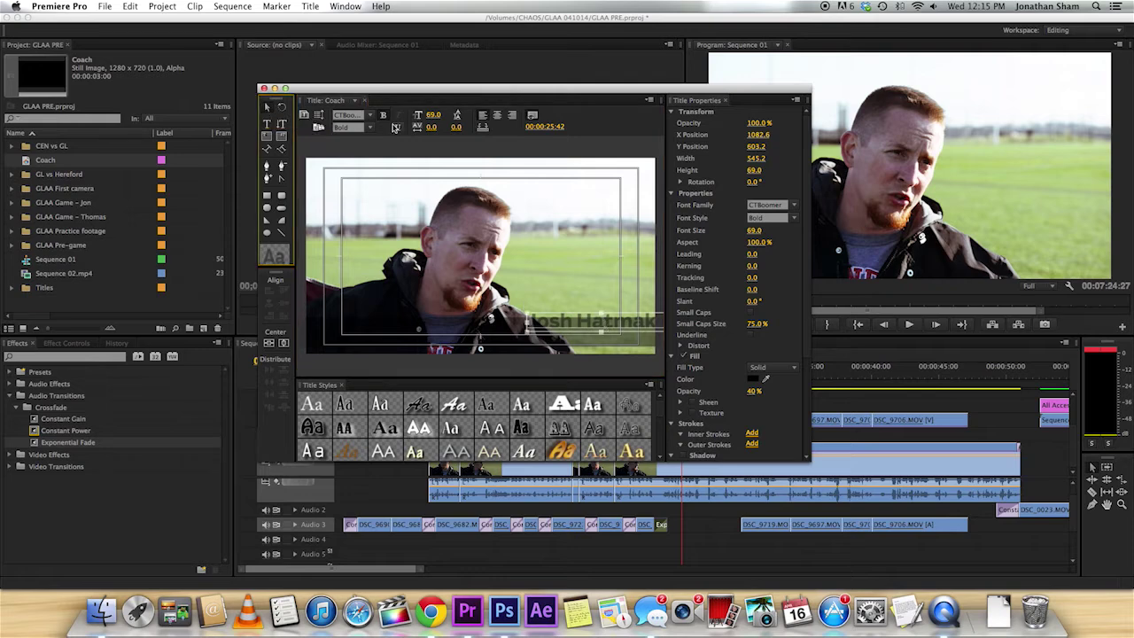
pyautogui.moveTo(615, 327); pyautogui.dragTo(570, 320)
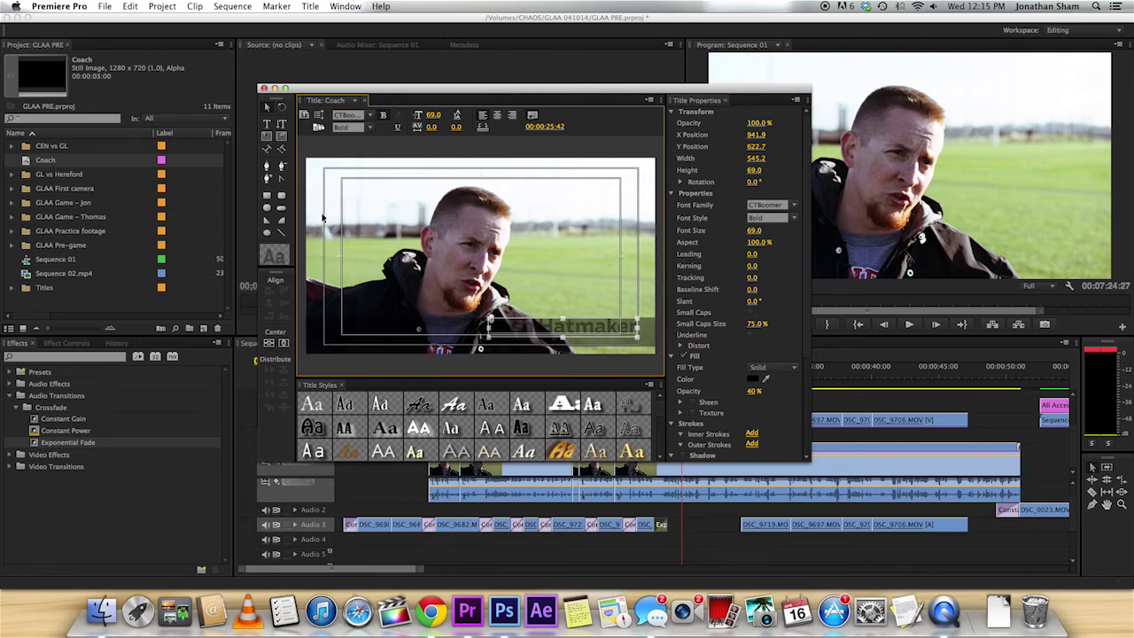
# Save the project with Cmd+S.
pyautogui.press('super+s')
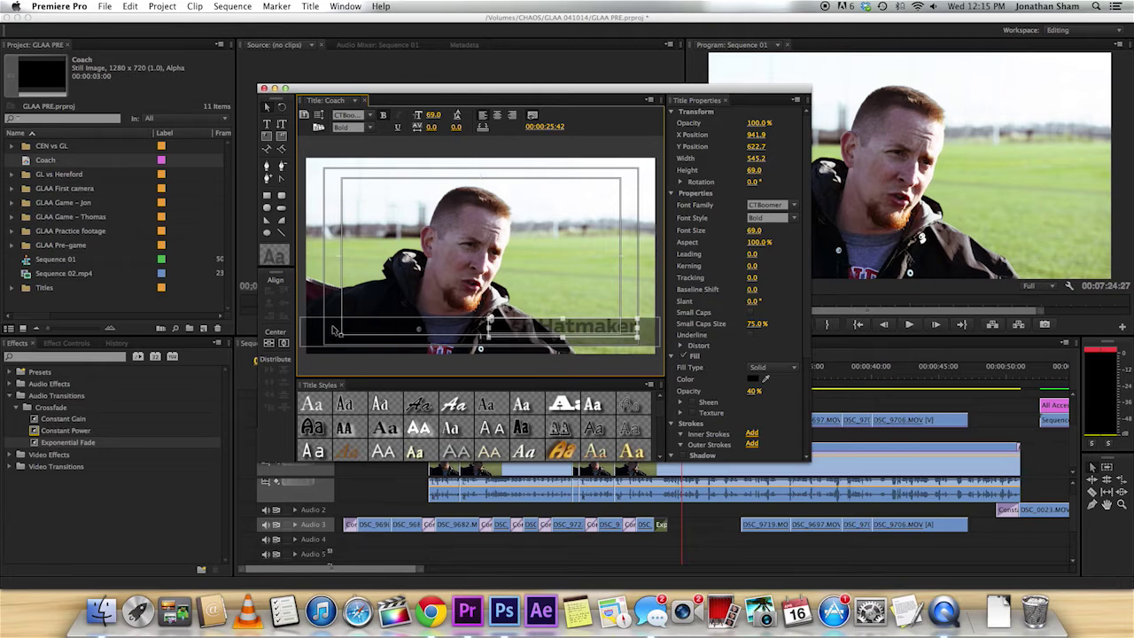
# Preview the title over a later shot, then return to the interview near 00:00:48:14.
pyautogui.scroll(-5, 1034, 441)
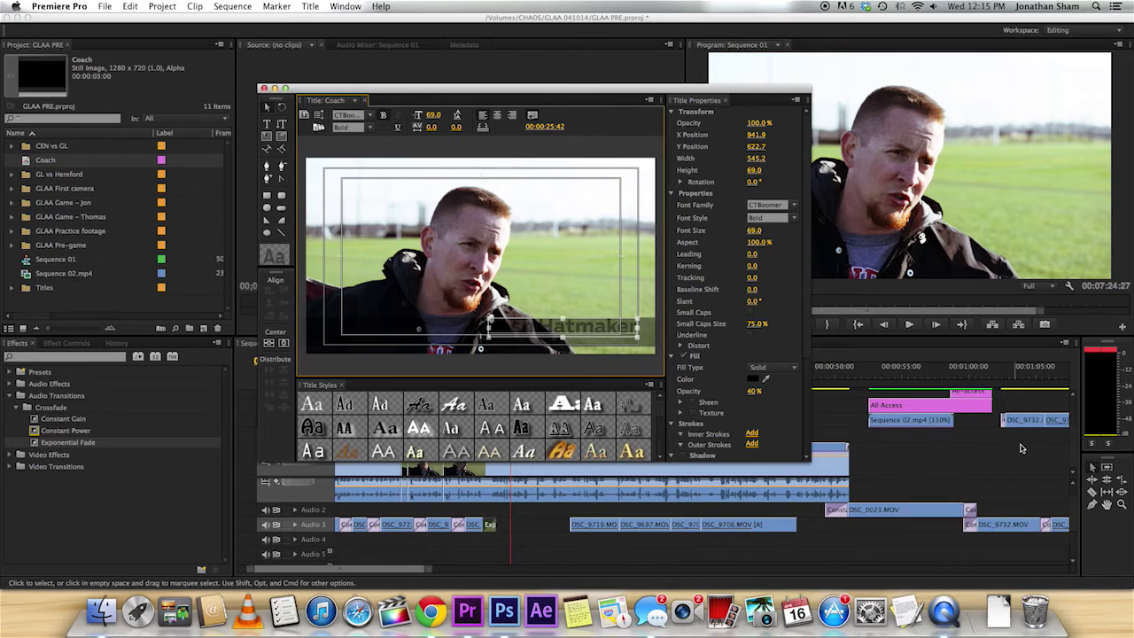
pyautogui.scroll(-10, 1032, 441)
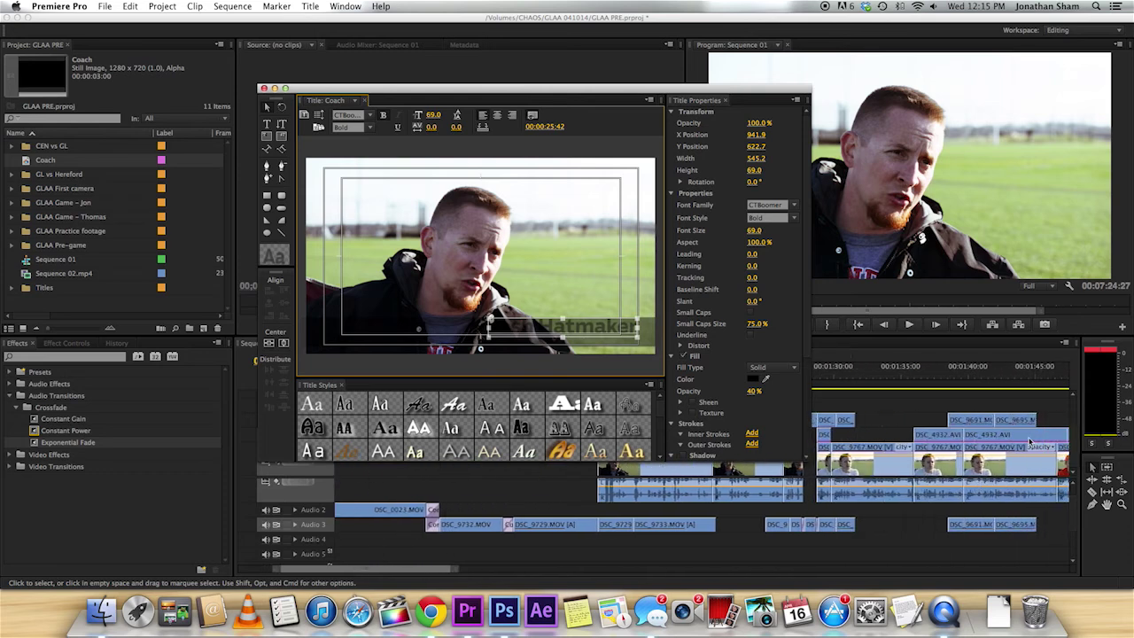
pyautogui.scroll(-3, 1030, 441)
pyautogui.click(996, 377)
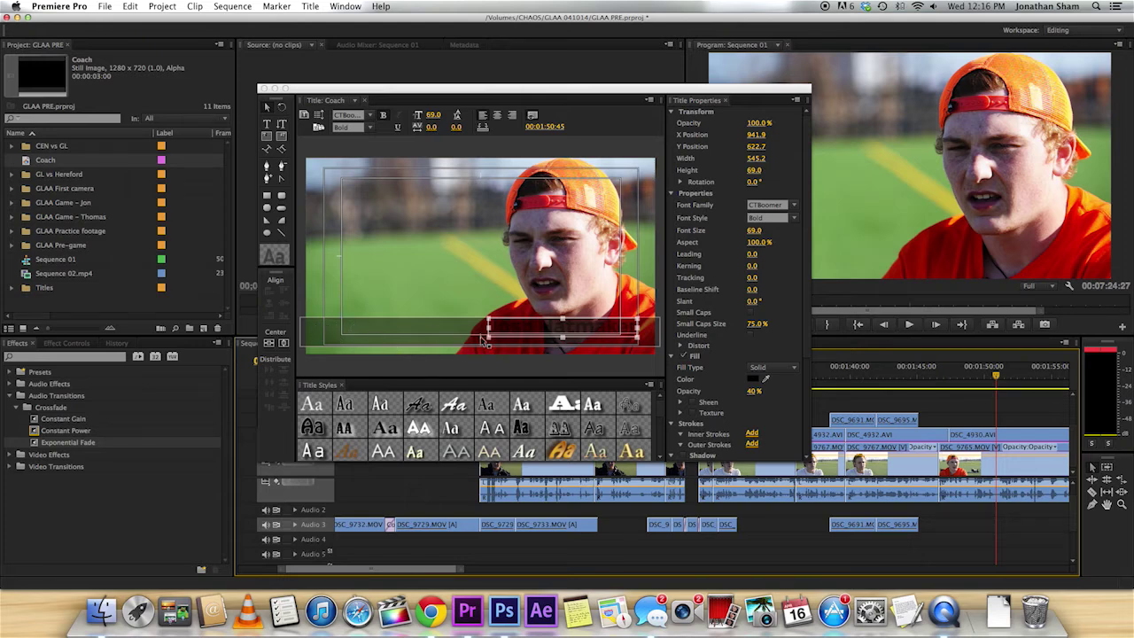
pyautogui.scroll(10, 881, 403)
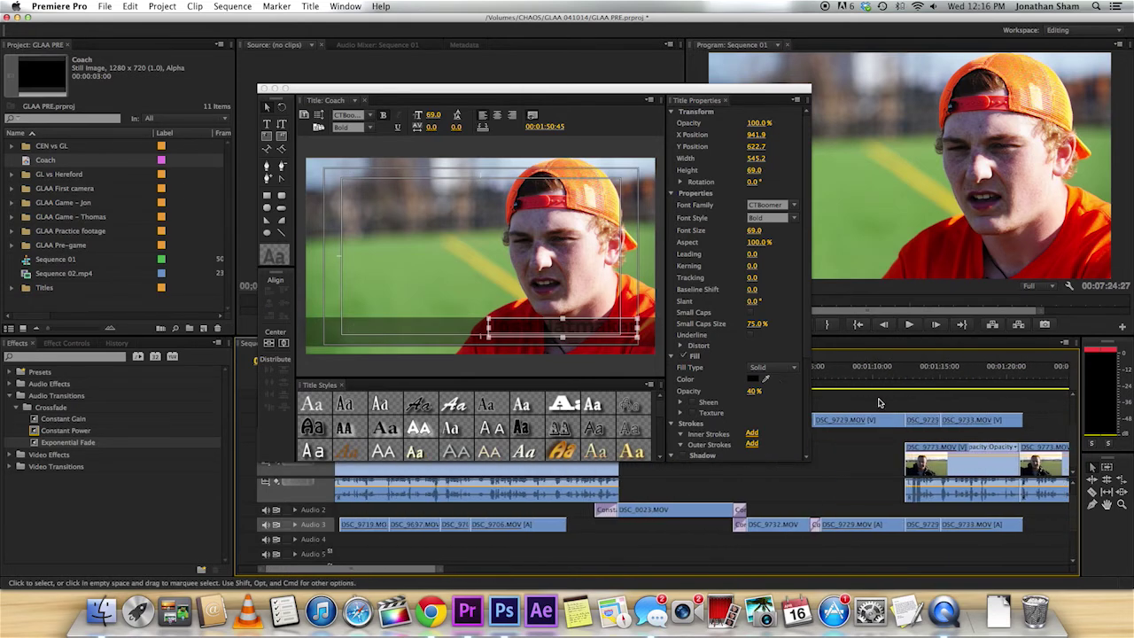
pyautogui.scroll(5, 881, 403)
pyautogui.click(982, 378)
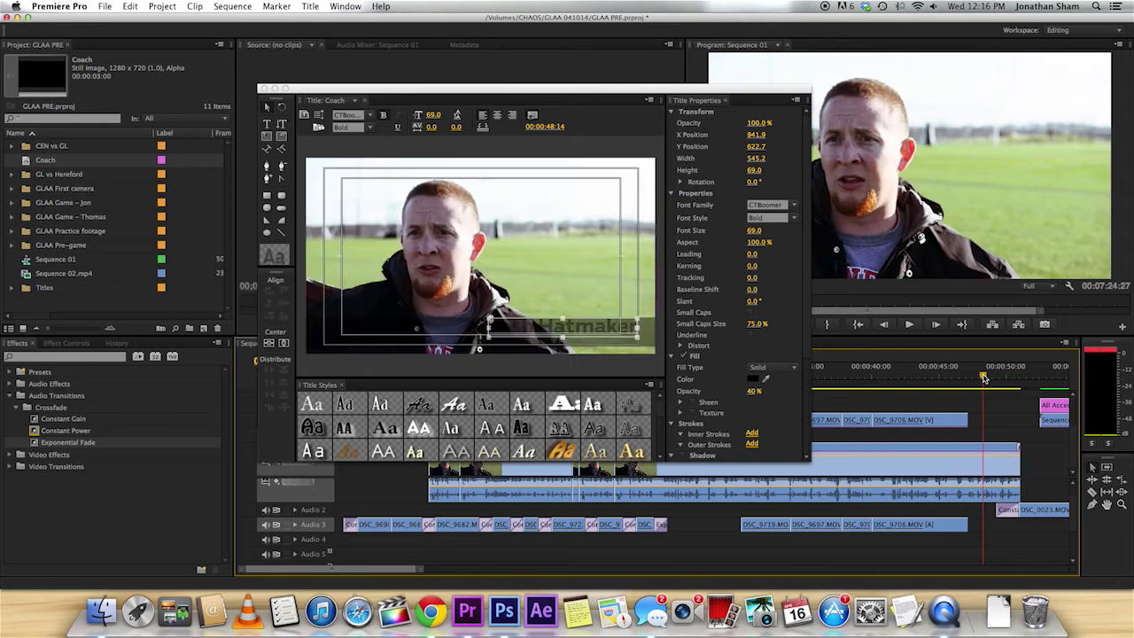
pyautogui.click(507, 328)
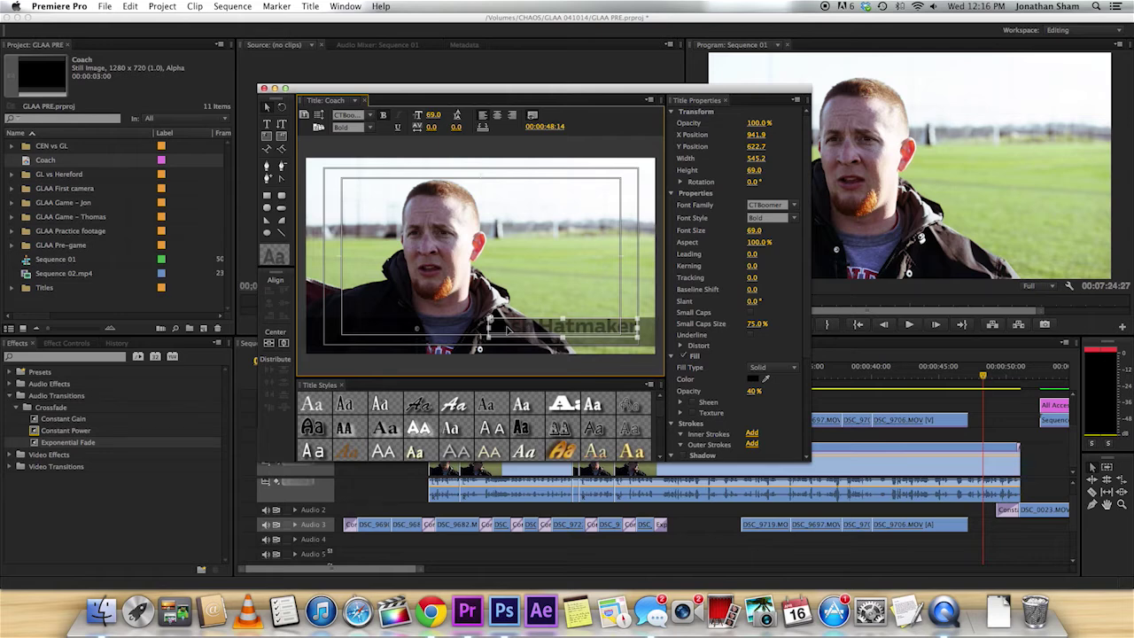
# Make the selected name text white with 100% fill opacity.
pyautogui.click(267, 124)
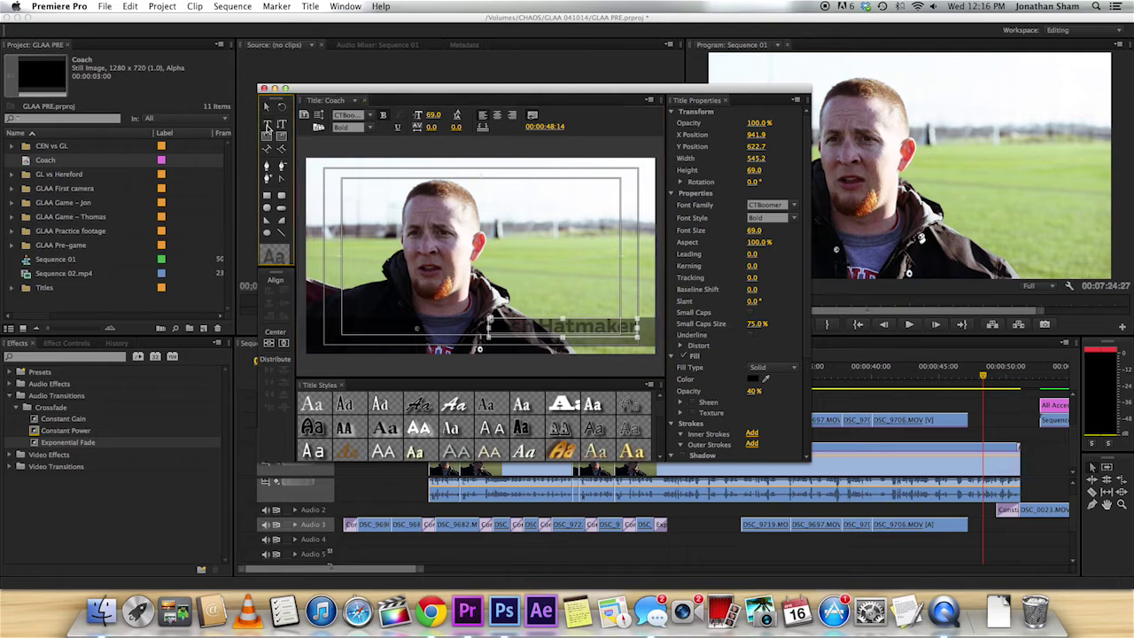
pyautogui.moveTo(489, 325); pyautogui.dragTo(656, 338)
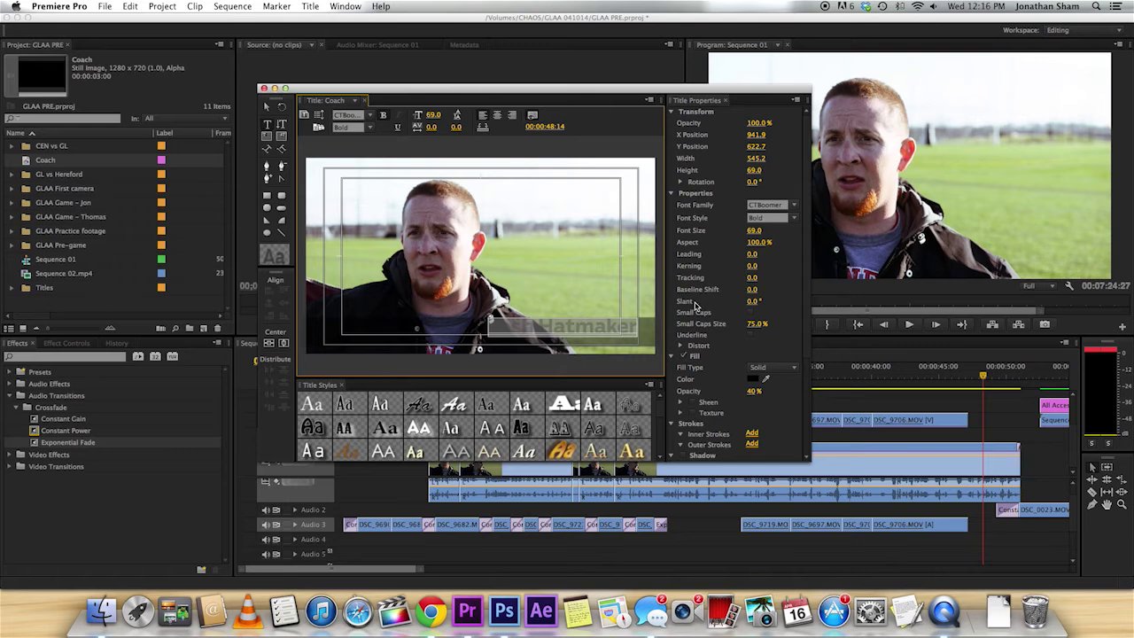
pyautogui.click(753, 379)
pyautogui.moveTo(500, 222); pyautogui.dragTo(420, 299)
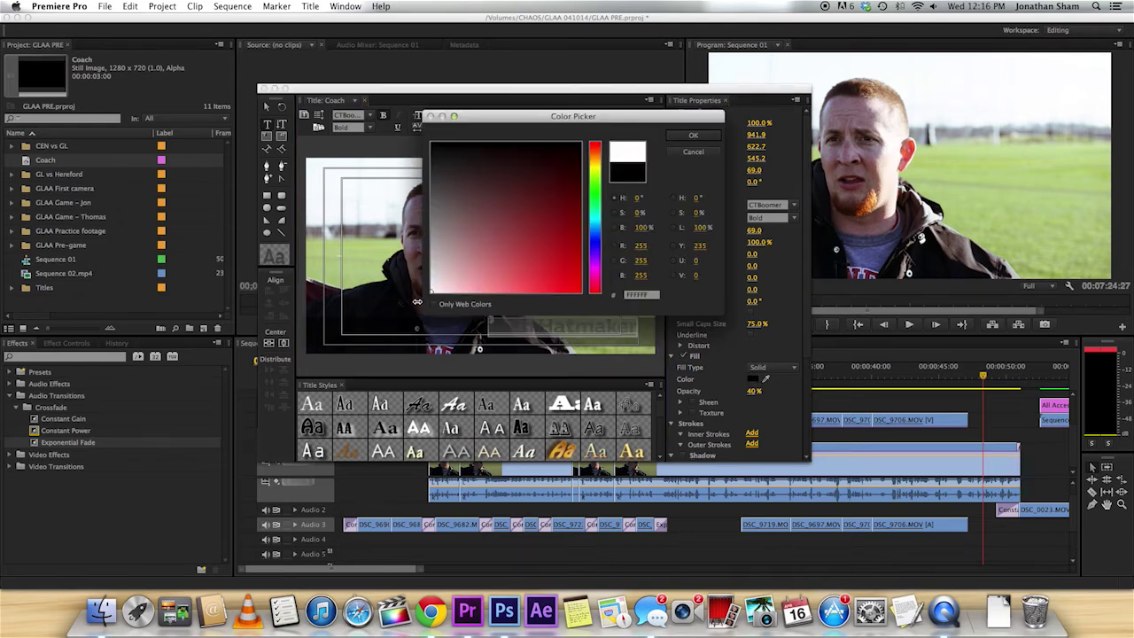
pyautogui.press('Return')
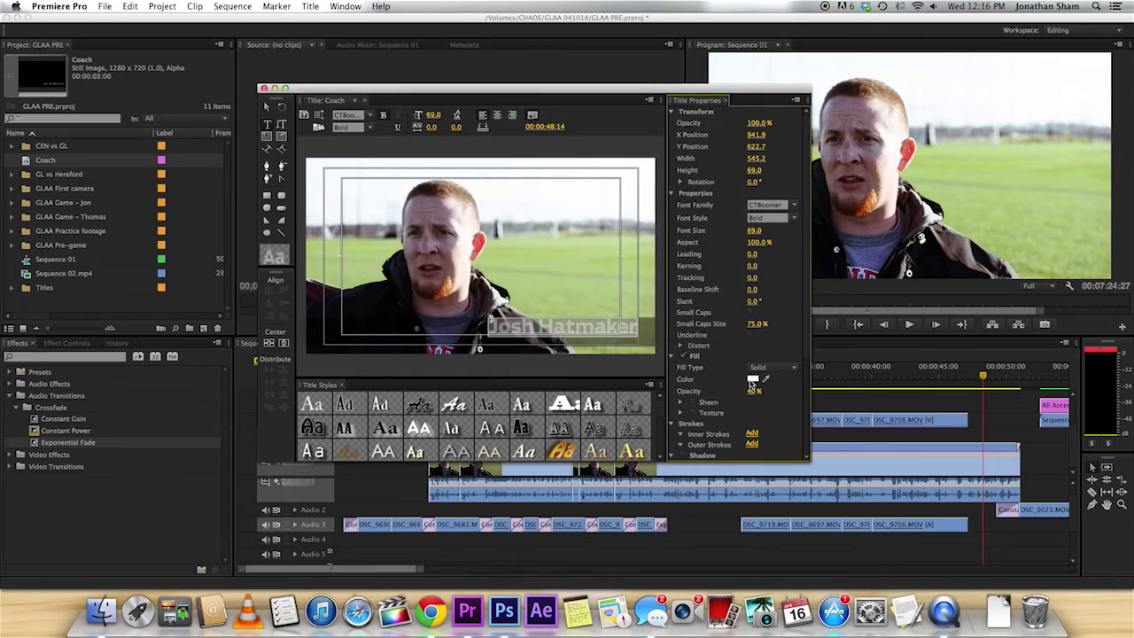
pyautogui.moveTo(753, 391); pyautogui.dragTo(797, 391)
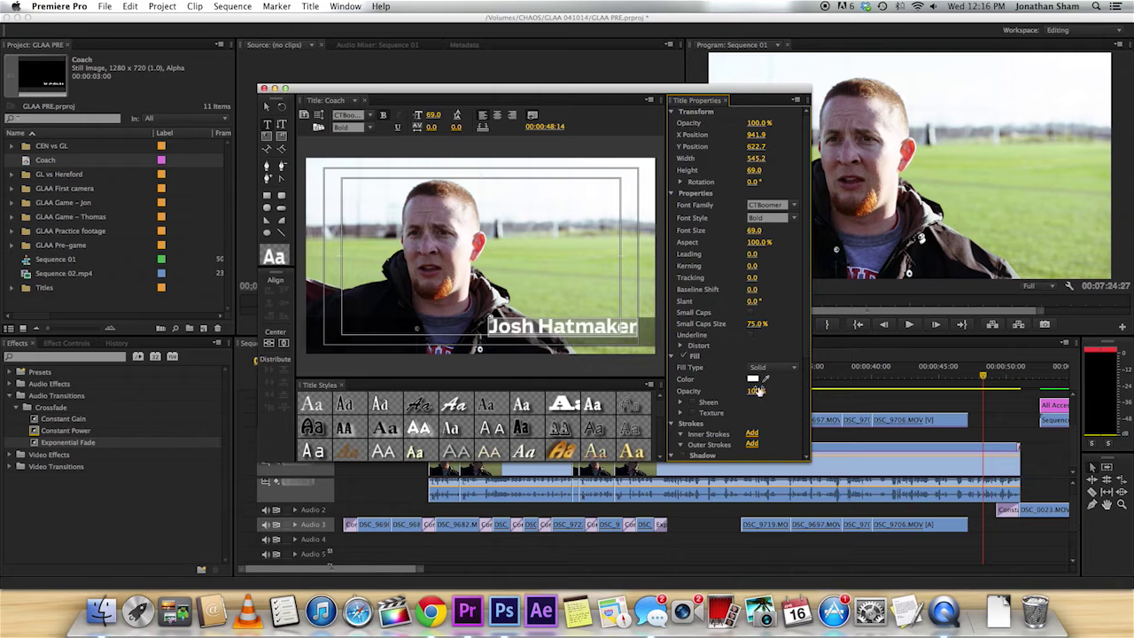
# Add a second line 'Glenelg lacrosse coach' under the name and right-align the text.
pyautogui.press('Return')
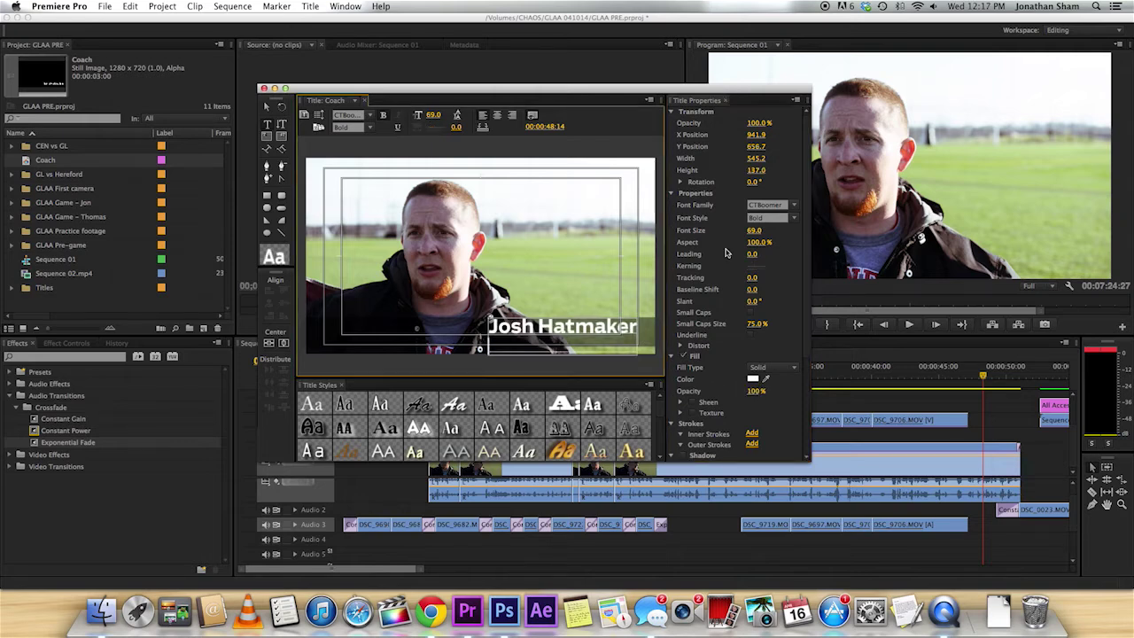
pyautogui.write('Glenelg')
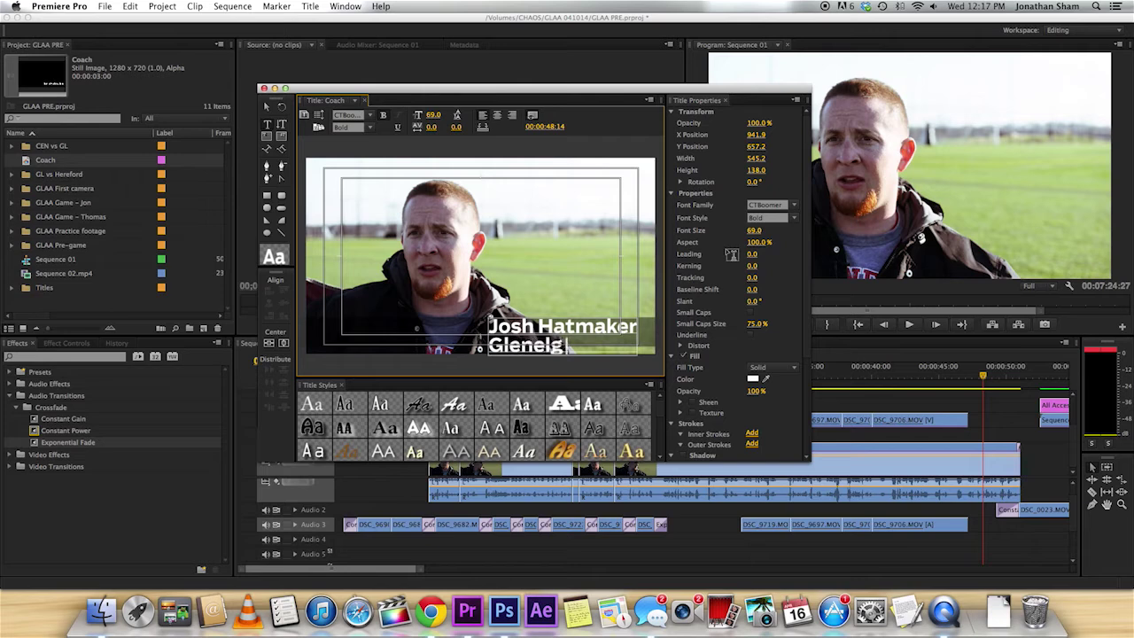
pyautogui.write(' lacrosse coach')
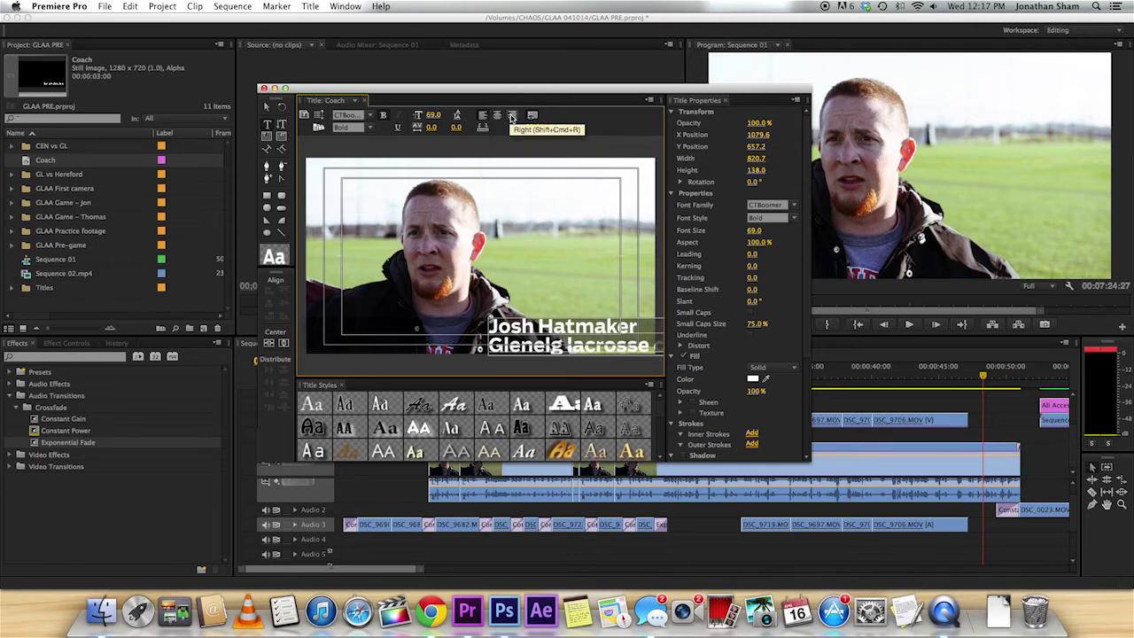
pyautogui.click(511, 117)
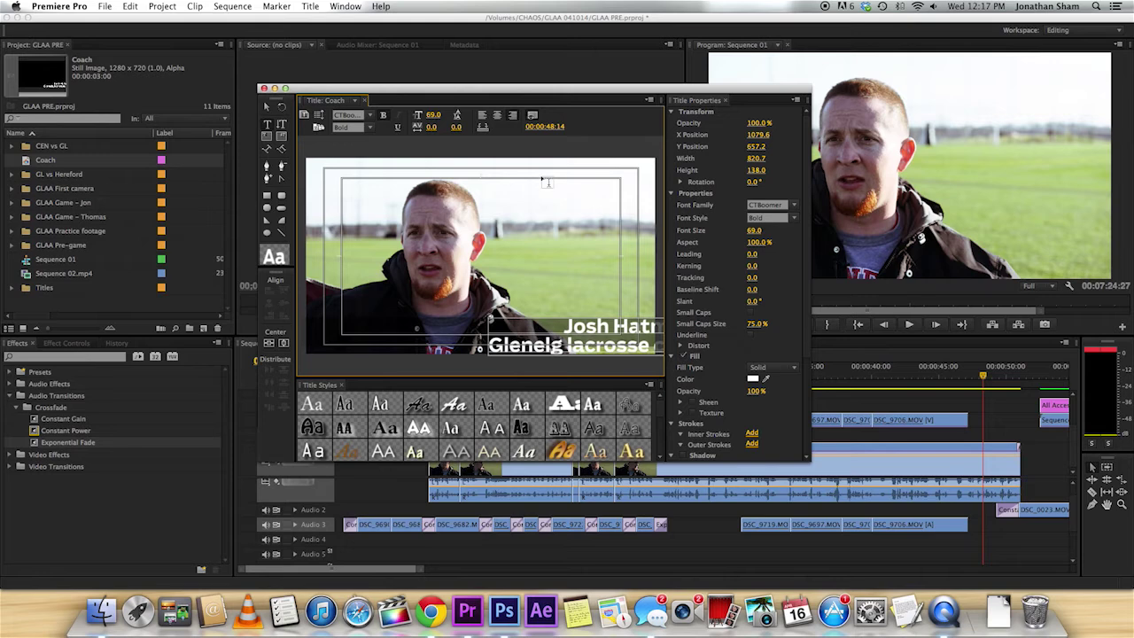
# Drag the two-line text block left to sit within the lower third.
pyautogui.click(268, 106)
pyautogui.moveTo(601, 329); pyautogui.dragTo(535, 327)
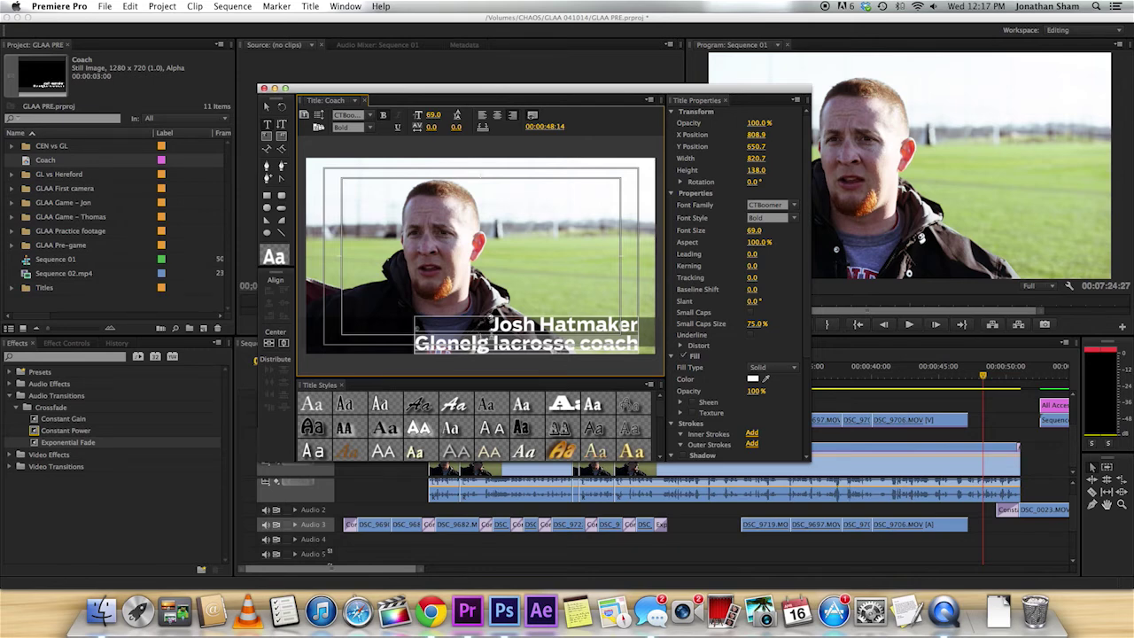
# Set the subtitle line's font size to 50.
pyautogui.click(756, 231)
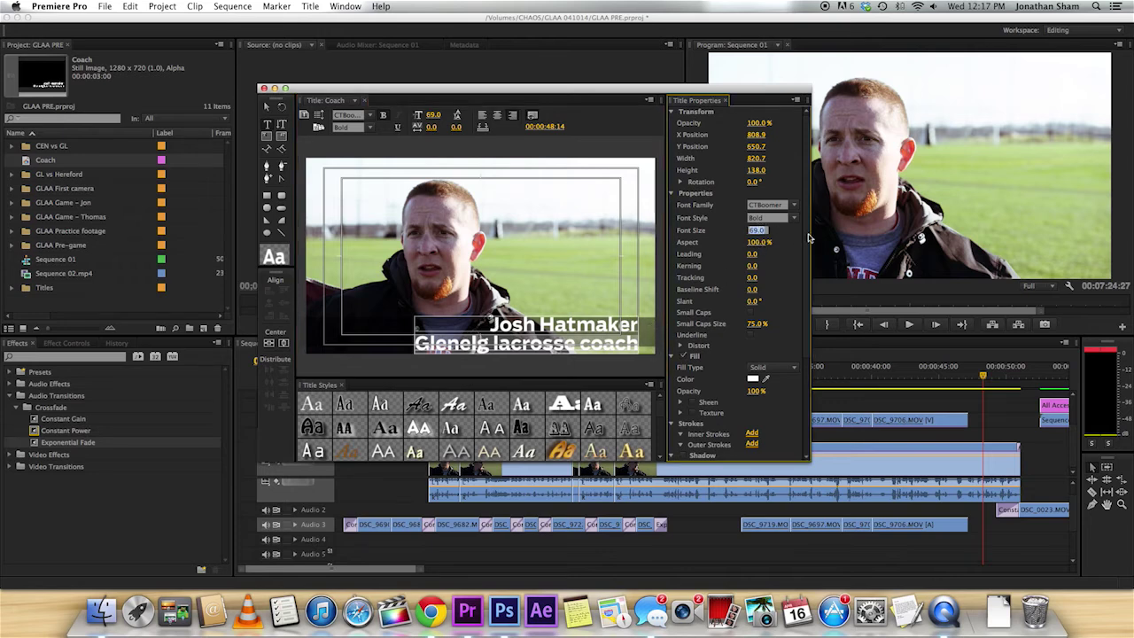
pyautogui.write('6')
pyautogui.press('Return')
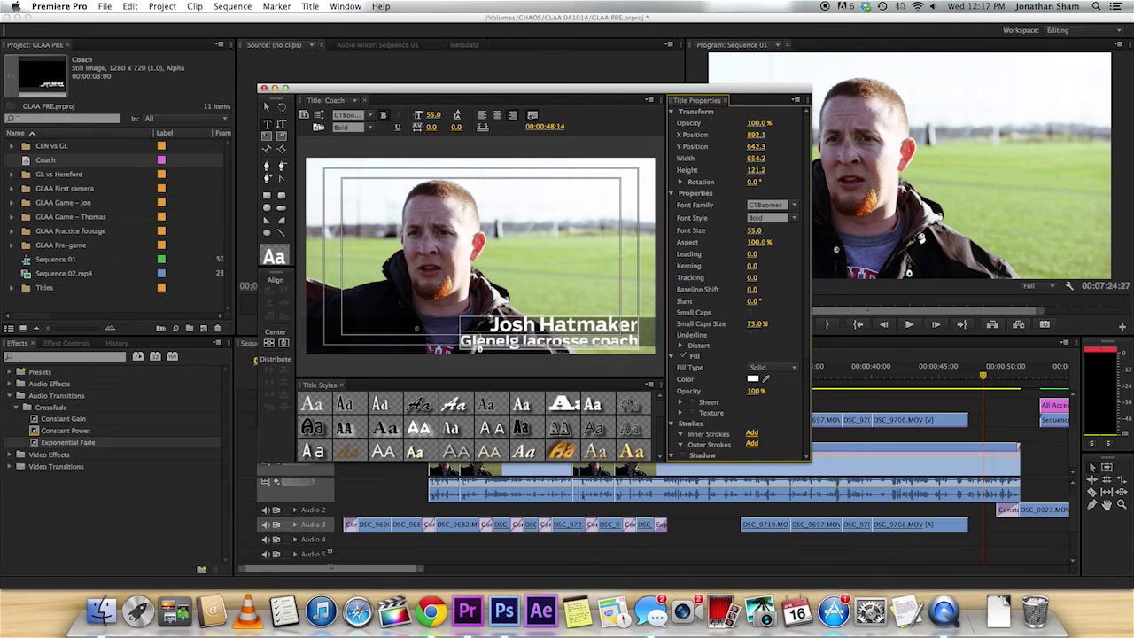
pyautogui.click(755, 229)
pyautogui.write('50')
pyautogui.press('Return')
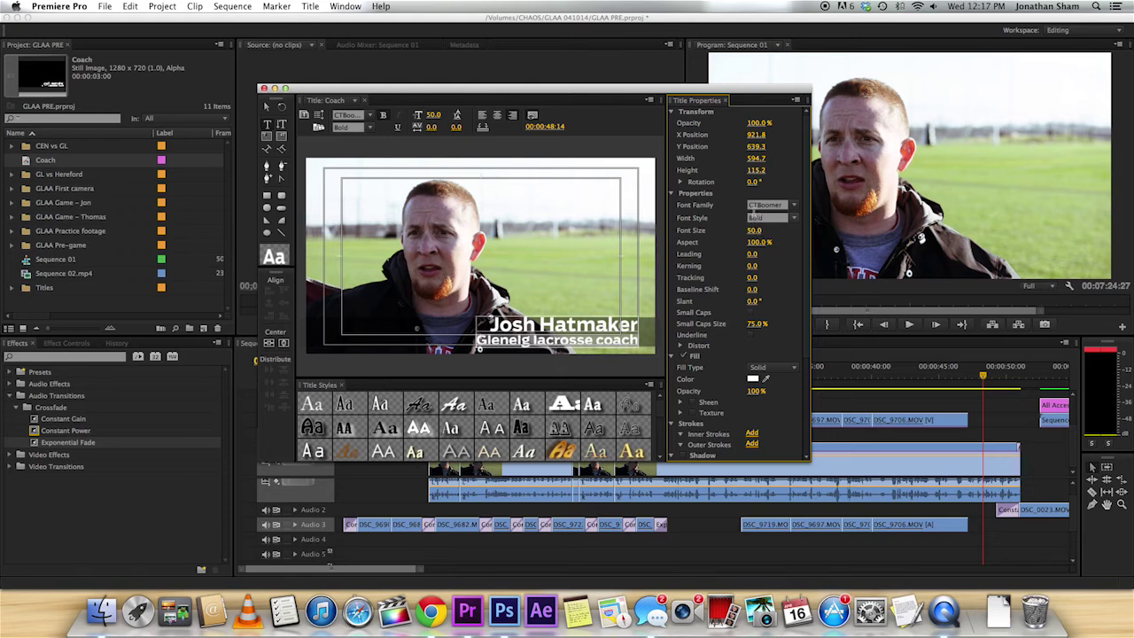
# Give the subtitle the Book font style, then deselect the text.
pyautogui.click(794, 218)
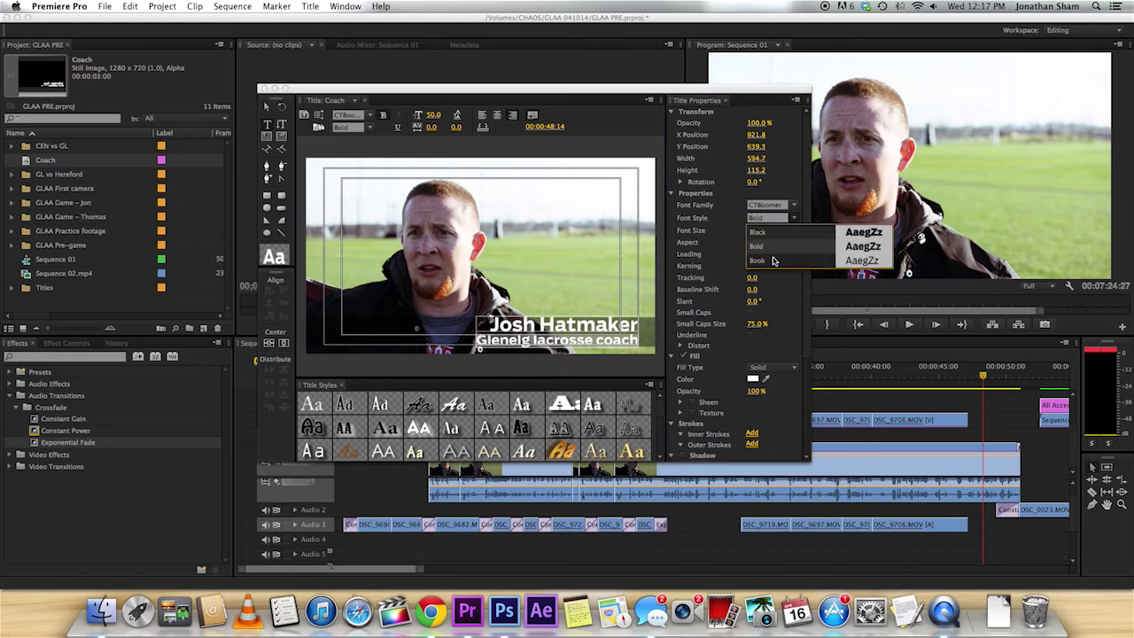
pyautogui.click(770, 260)
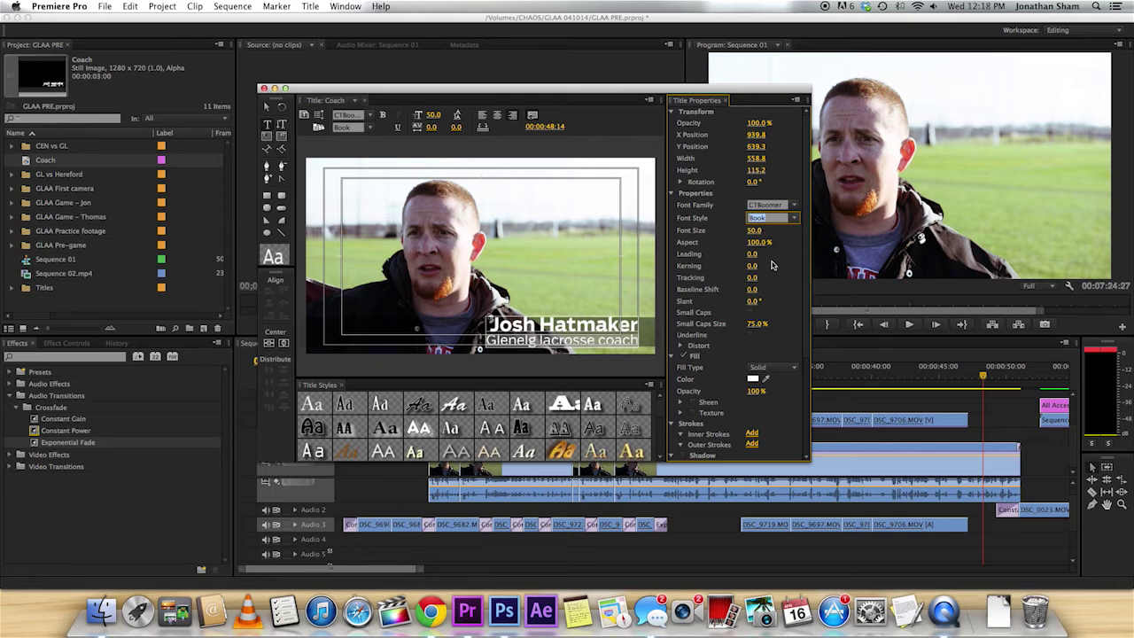
pyautogui.click(794, 206)
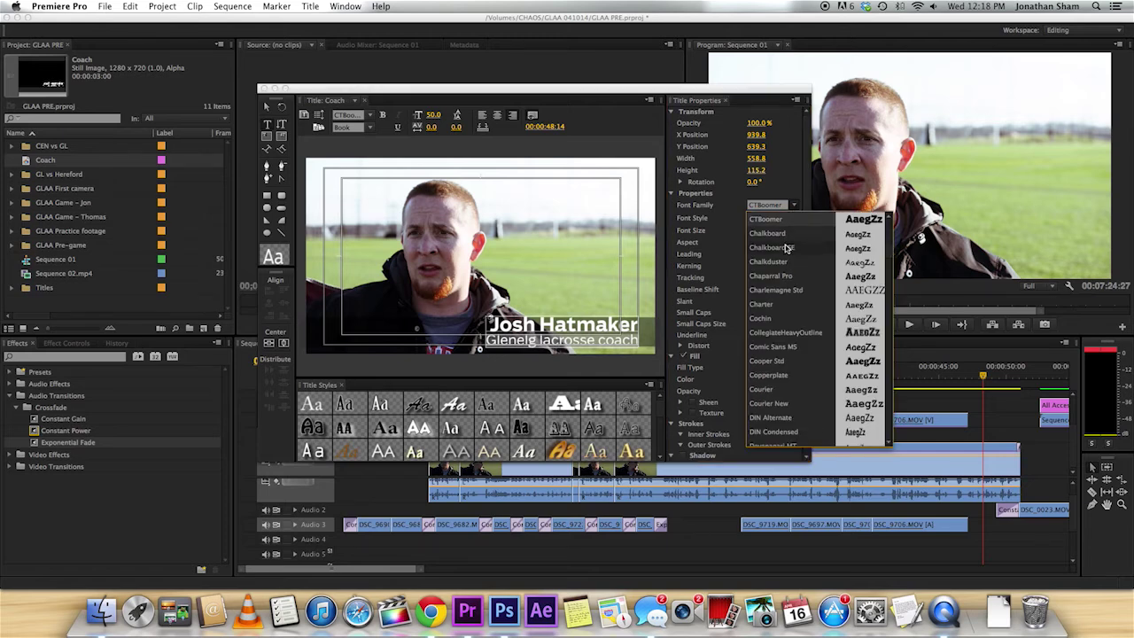
pyautogui.click(721, 229)
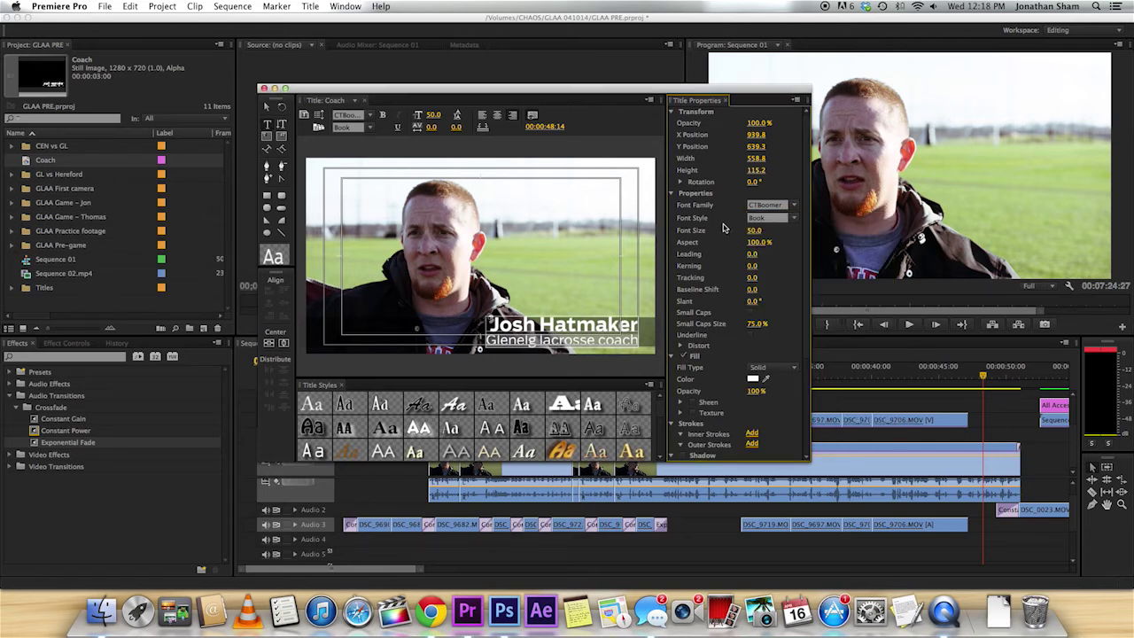
pyautogui.click(793, 218)
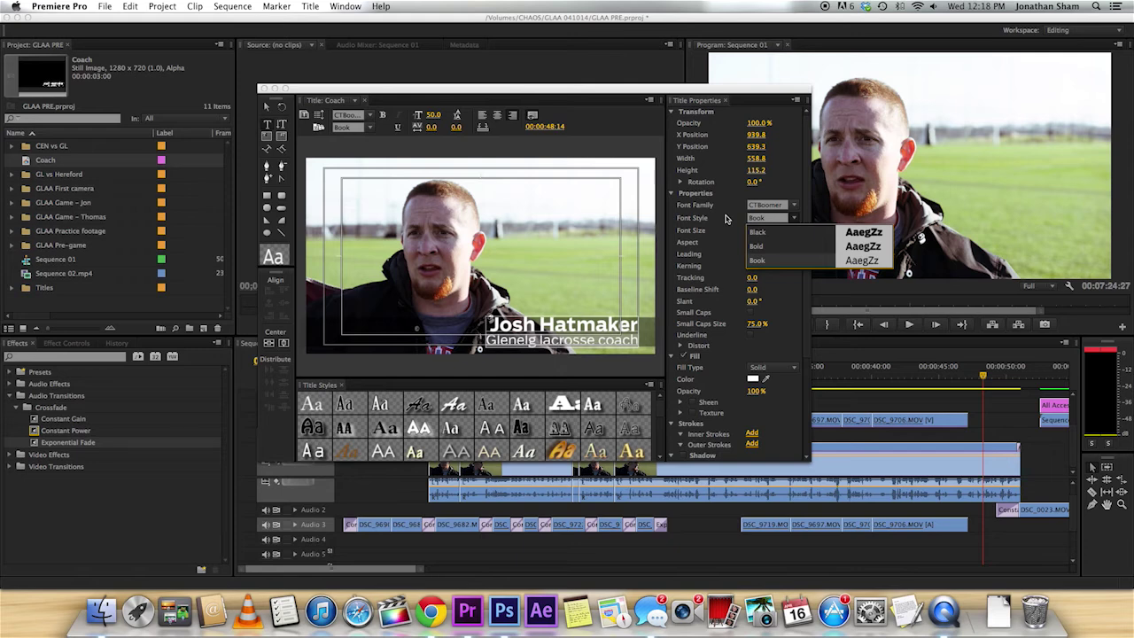
pyautogui.click(724, 218)
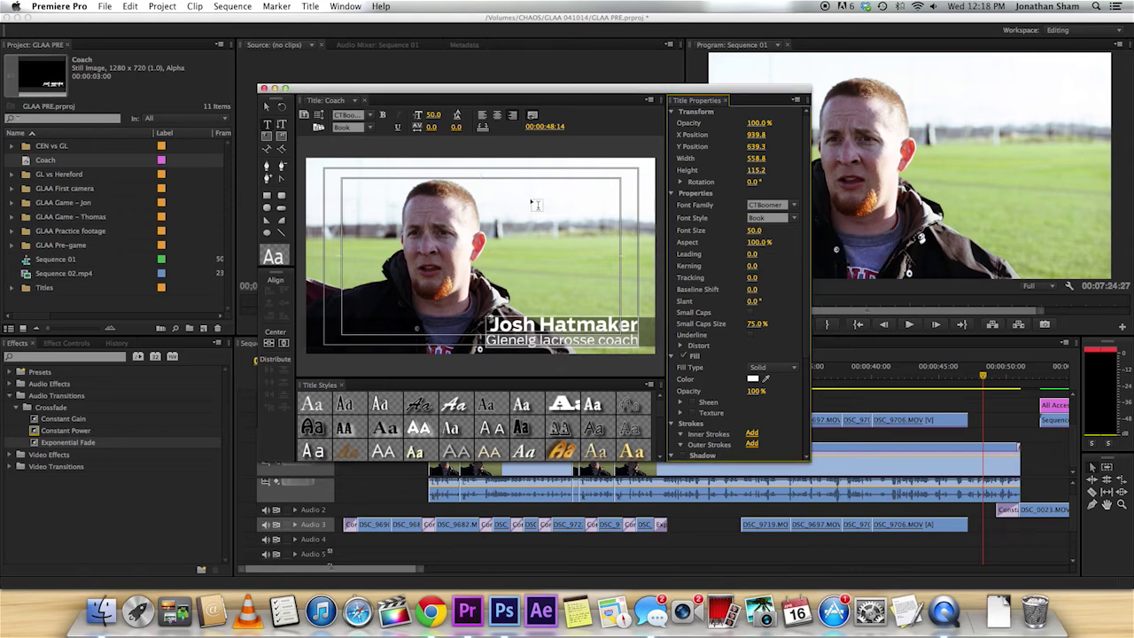
pyautogui.click(267, 105)
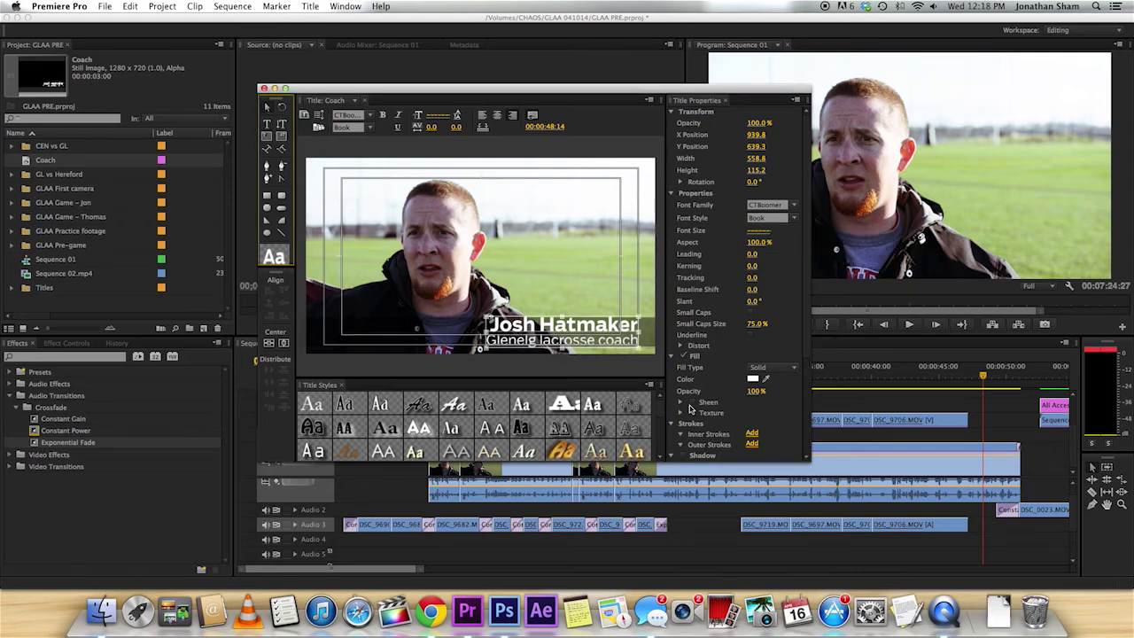
pyautogui.click(657, 376)
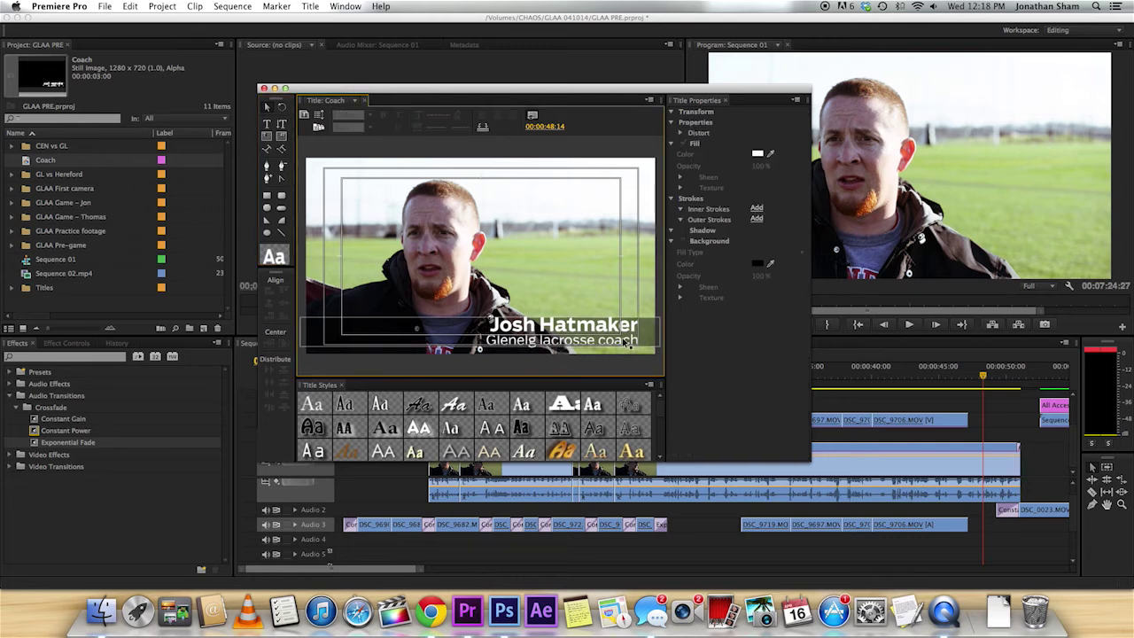
# Delete the semi-transparent black bar behind the title, then select the name text.
pyautogui.click(649, 334)
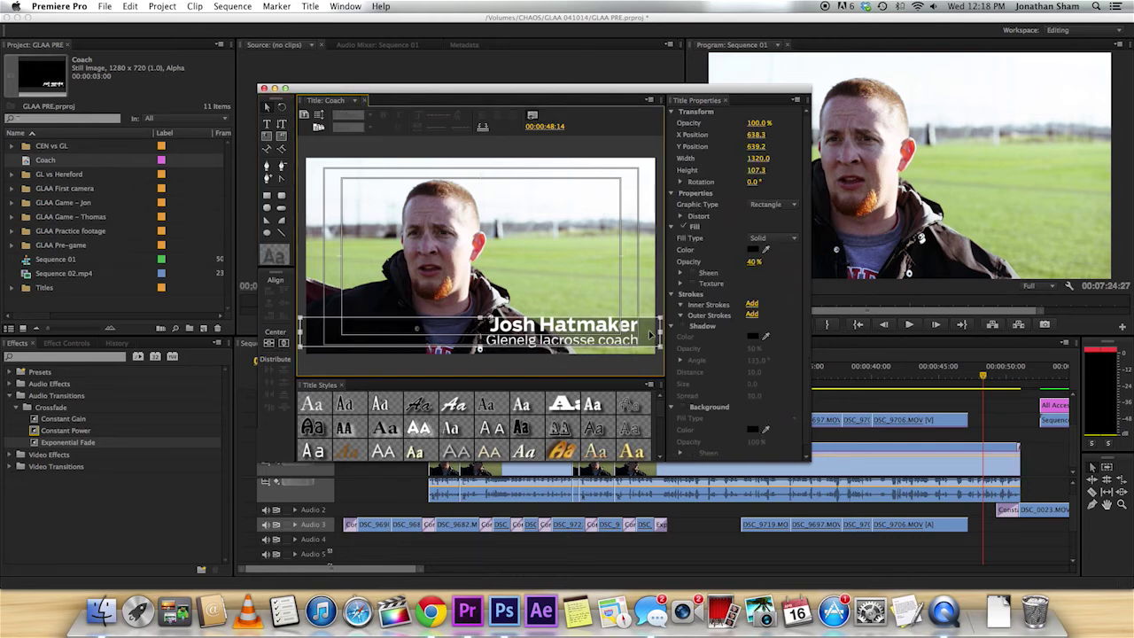
pyautogui.press('Delete')
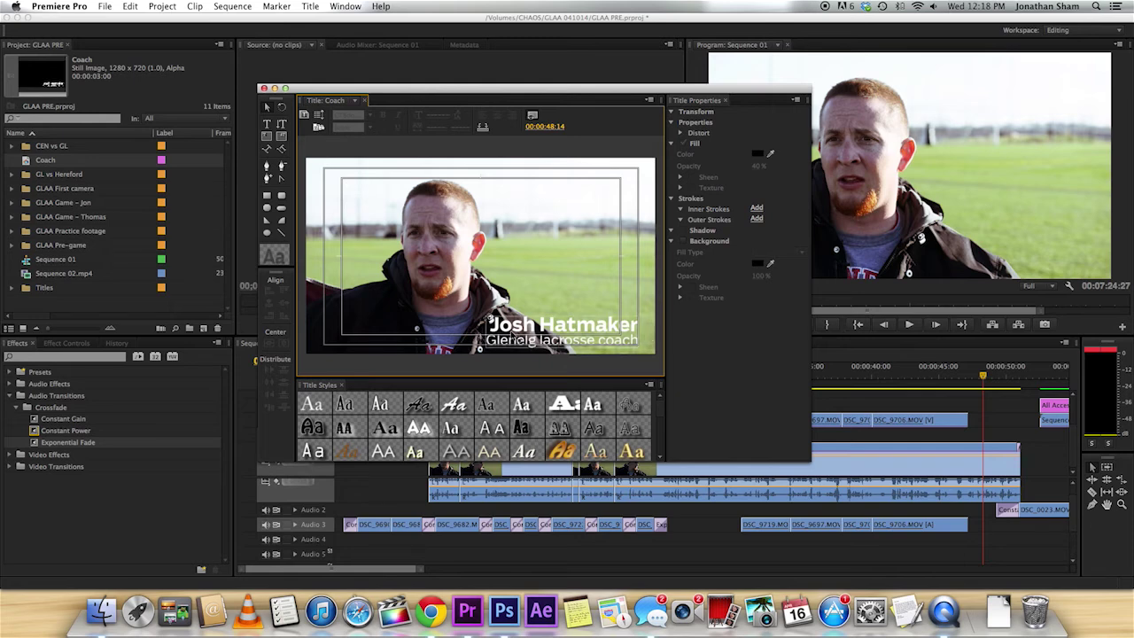
pyautogui.press('v')
pyautogui.click(558, 340)
pyautogui.keyDown('shift'); pyautogui.click(576, 340); pyautogui.keyUp('shift')
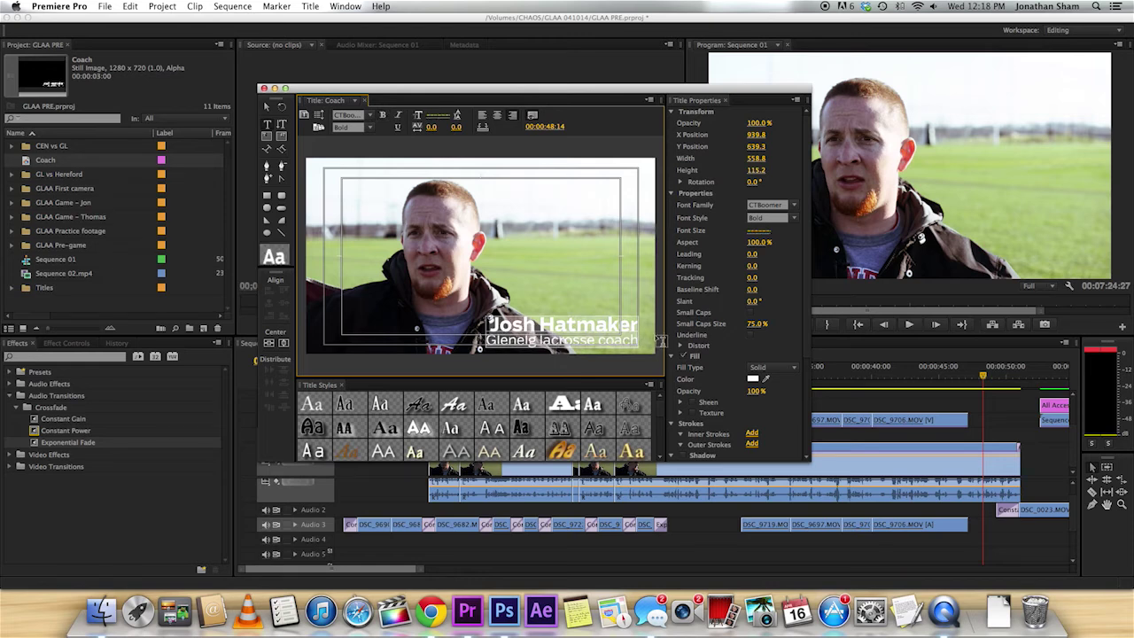
pyautogui.click(592, 291)
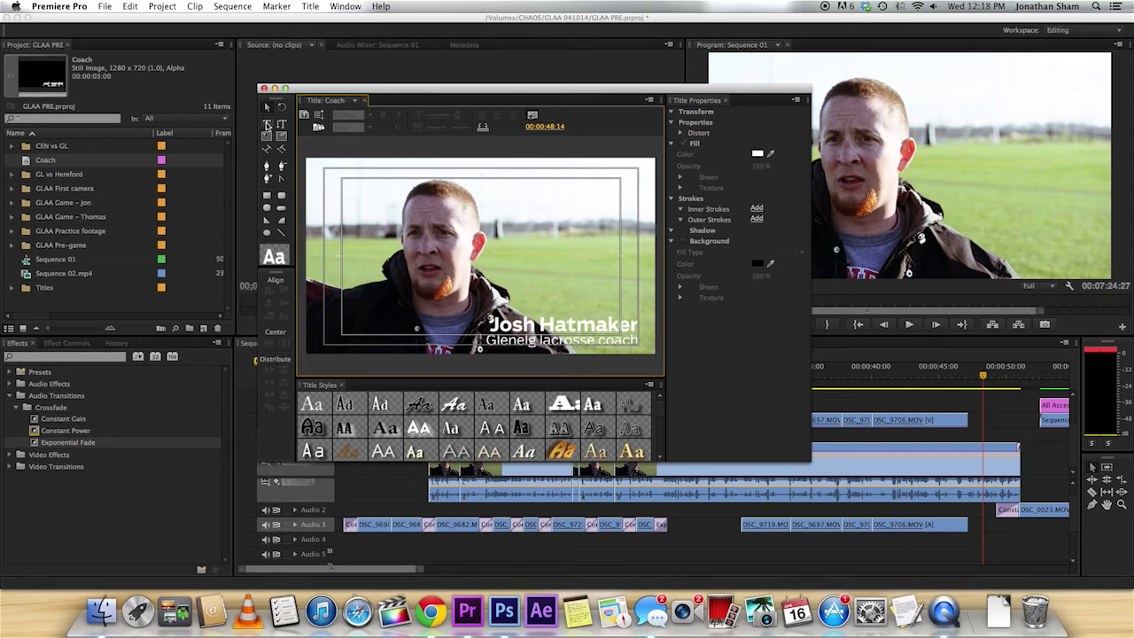
pyautogui.click(490, 324)
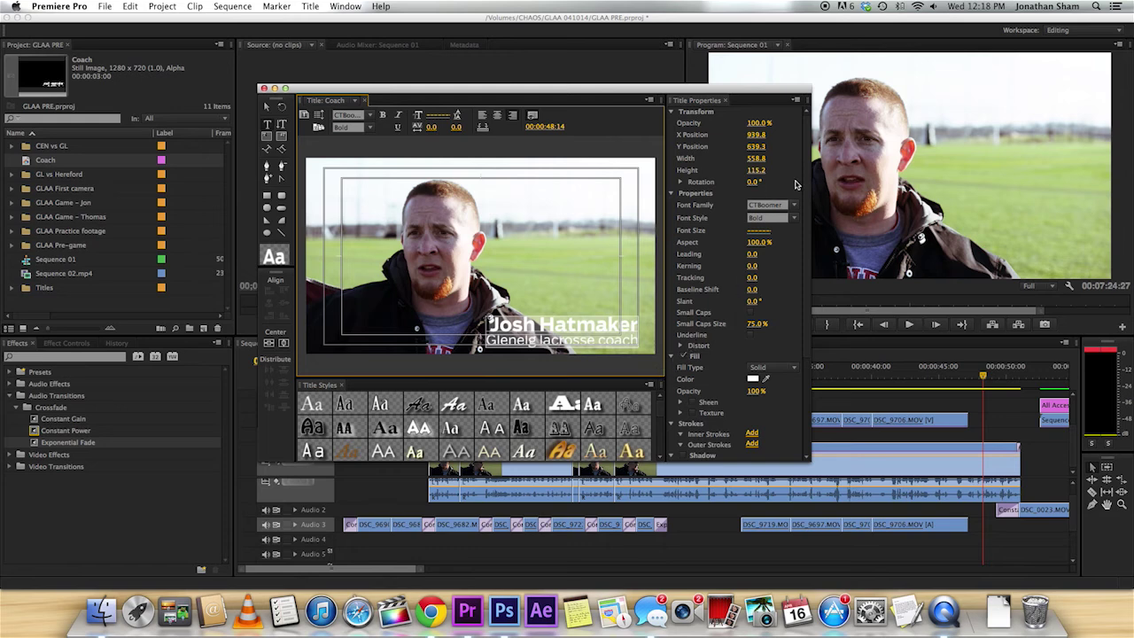
# Add a drop shadow to the name text: 100% opacity, about -224° angle, distance 5.
pyautogui.moveTo(807, 266); pyautogui.dragTo(801, 355)
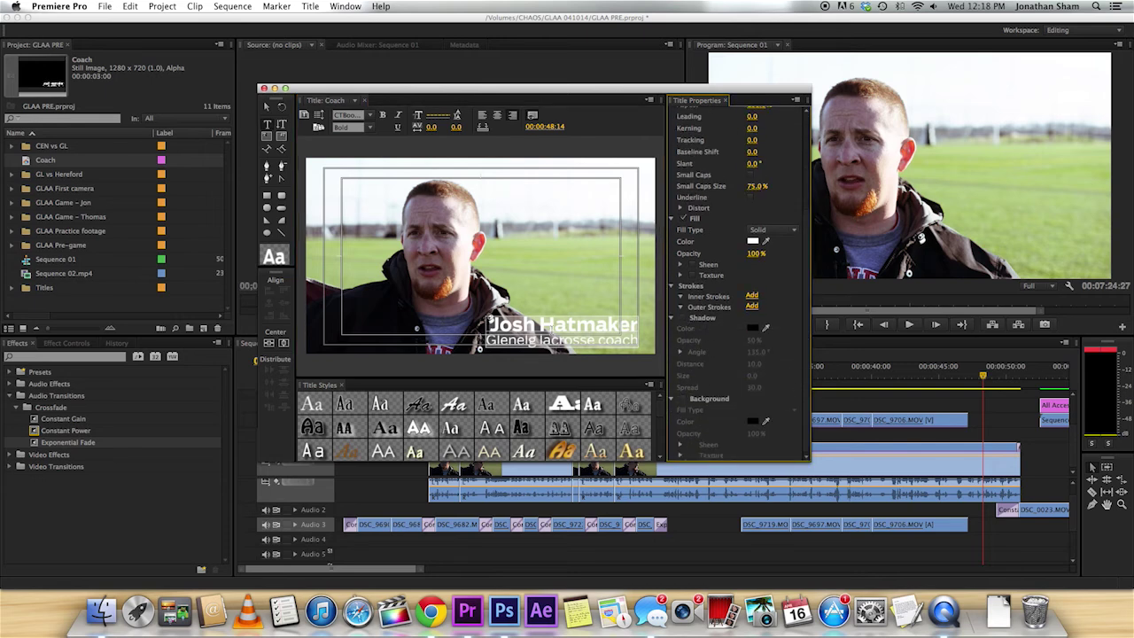
pyautogui.click(682, 320)
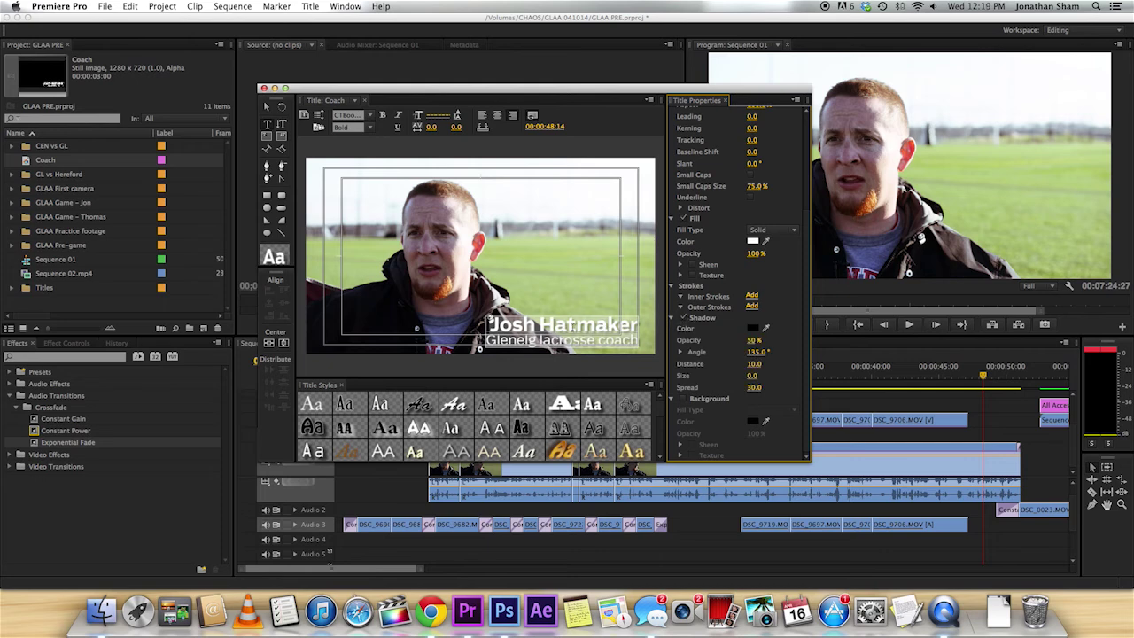
pyautogui.click(682, 320)
pyautogui.click(683, 319)
pyautogui.moveTo(752, 340); pyautogui.dragTo(780, 341)
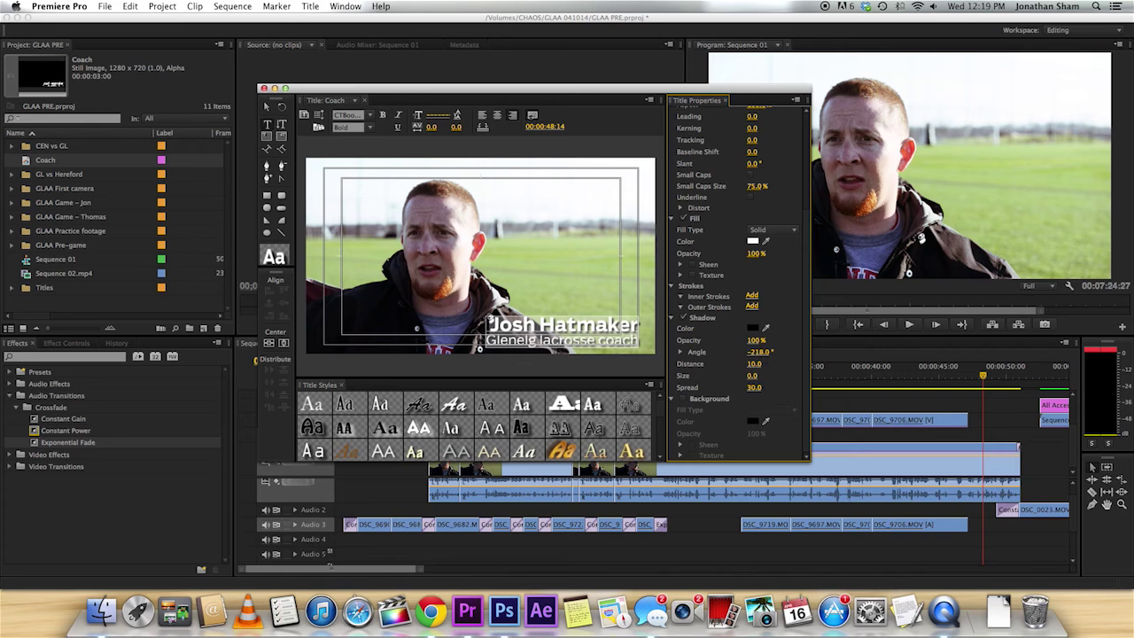
pyautogui.moveTo(757, 352)
pyautogui.mouseDown()
pyautogui.moveTo(782, 352)
pyautogui.moveTo(730, 352)
pyautogui.moveTo(750, 352)
pyautogui.mouseUp()
pyautogui.moveTo(754, 364)
pyautogui.mouseDown()
pyautogui.moveTo(739, 363)
pyautogui.moveTo(801, 363)
pyautogui.moveTo(743, 363)
pyautogui.mouseUp()
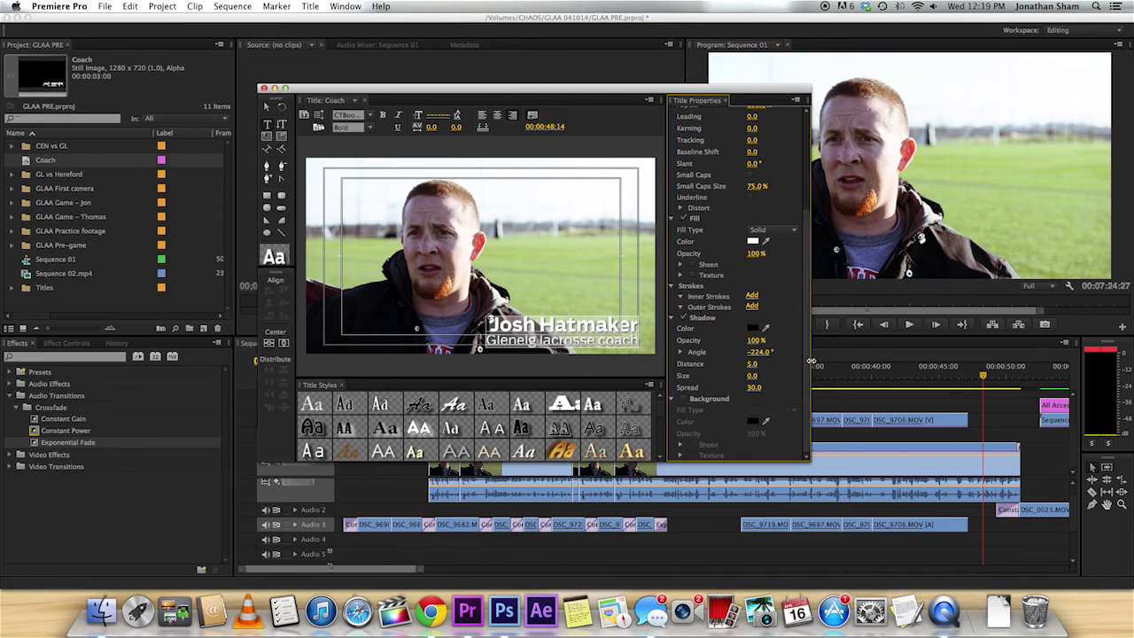
# Close the title editor to return to Sequence 01 with the Coach title saved in the project.
pyautogui.click(264, 88)
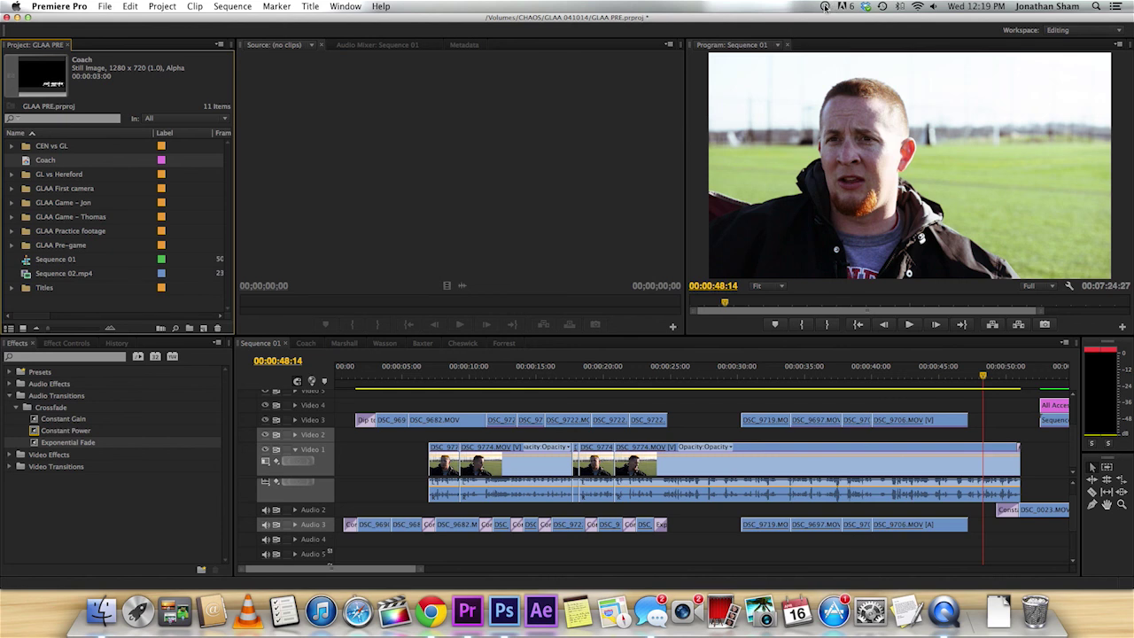
pyautogui.click(824, 6)
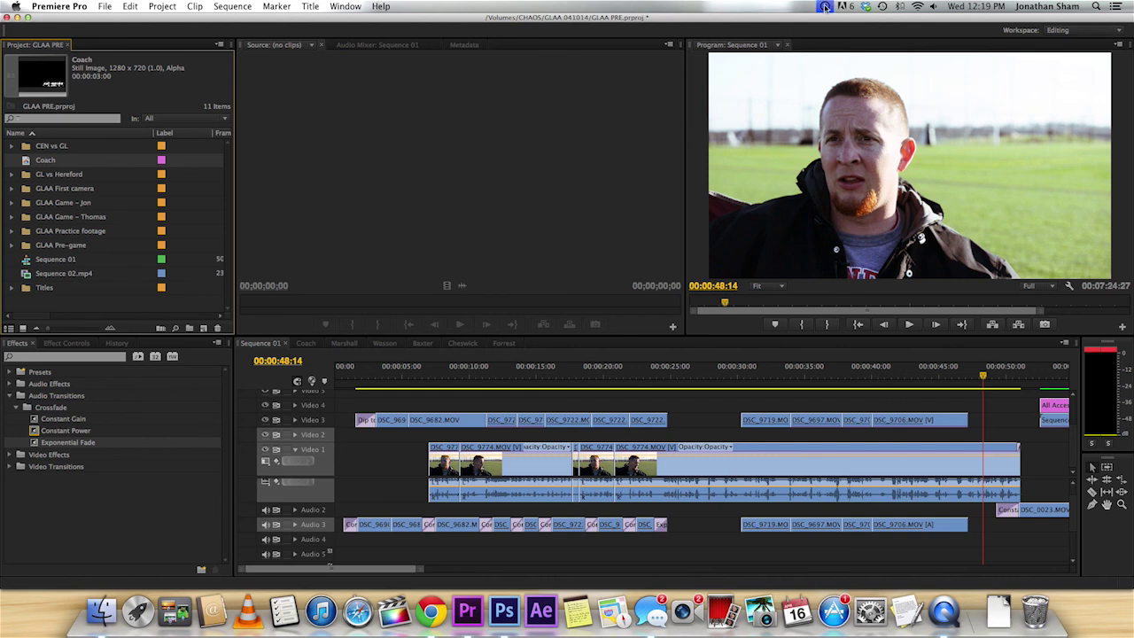